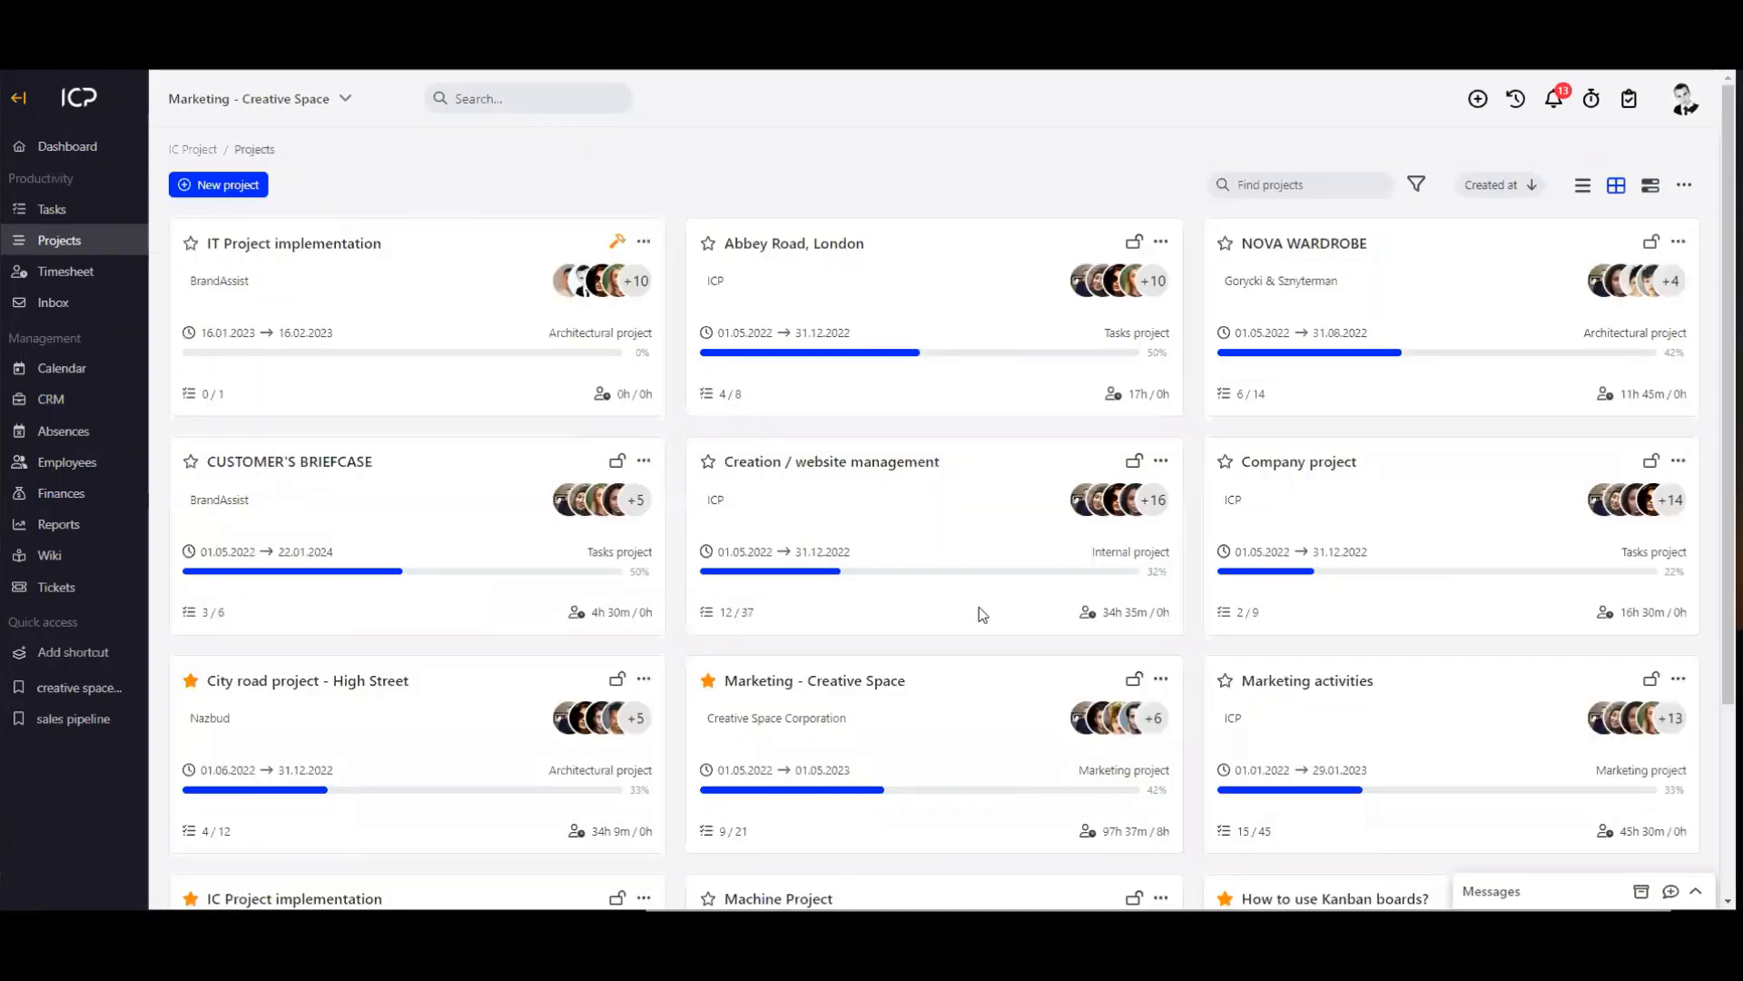
Step: Open the "How to use Kanban boards?" project and go to its Sales Pipeline board
scroll(979, 606, "down", 3)
left_click(1324, 643)
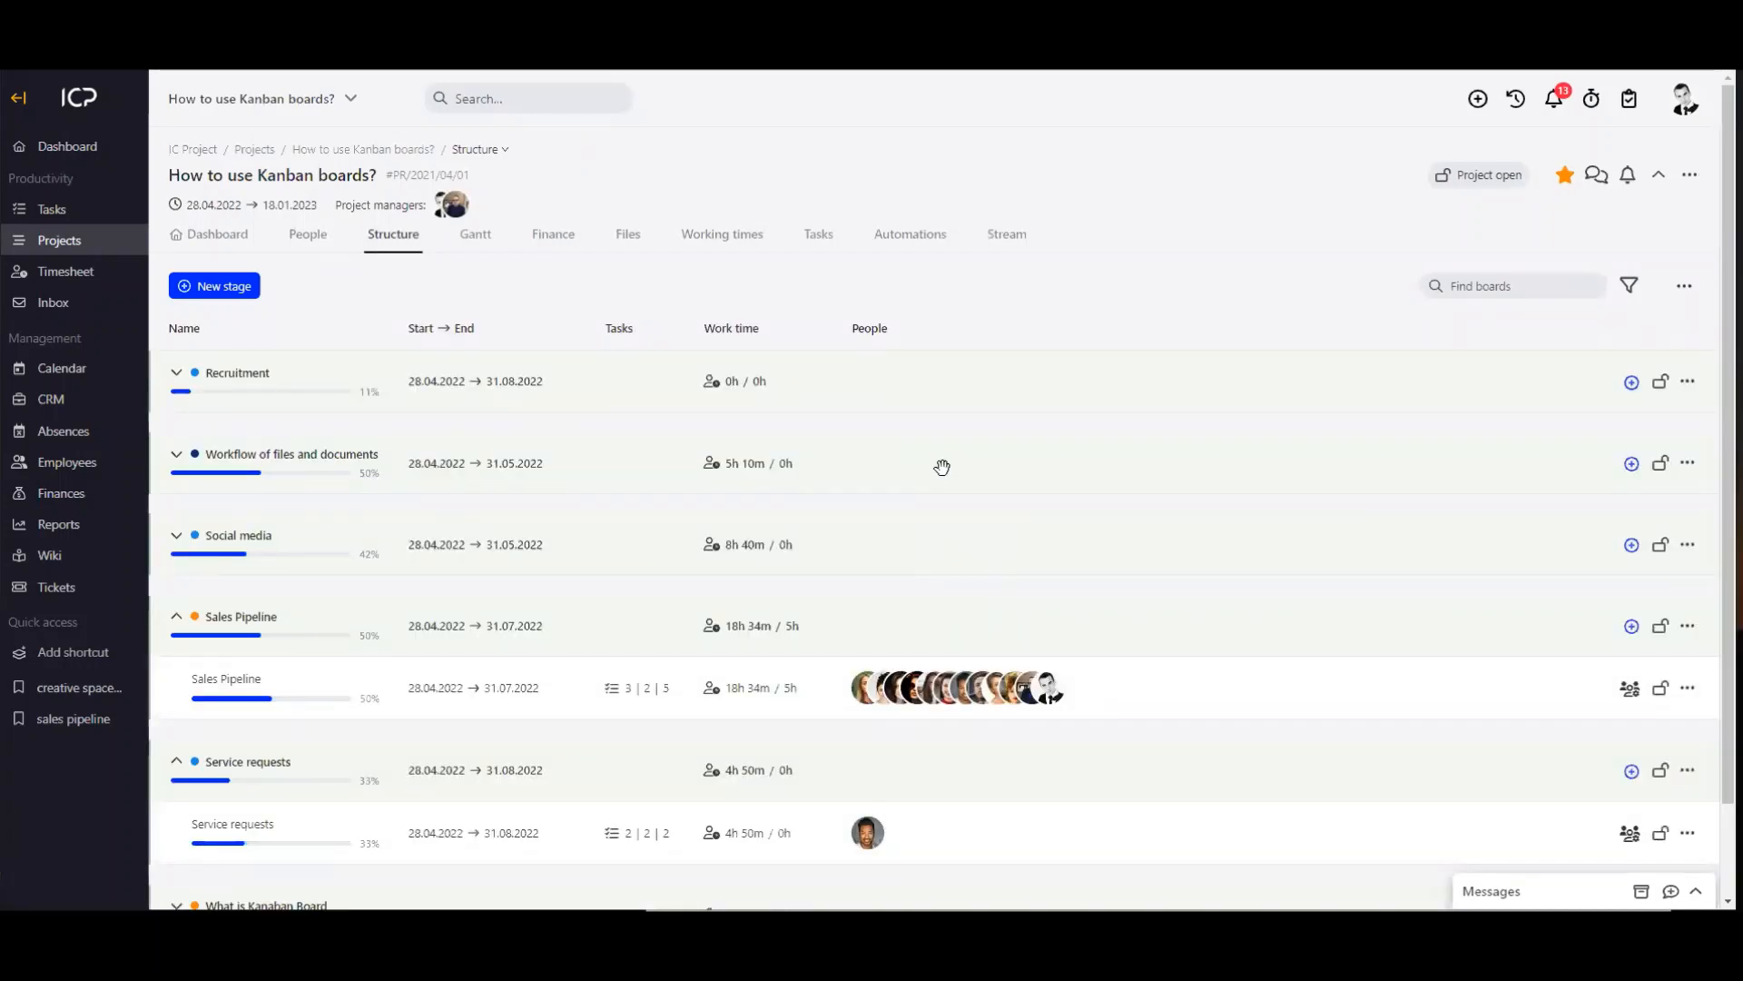
scroll(699, 382, "down", 1)
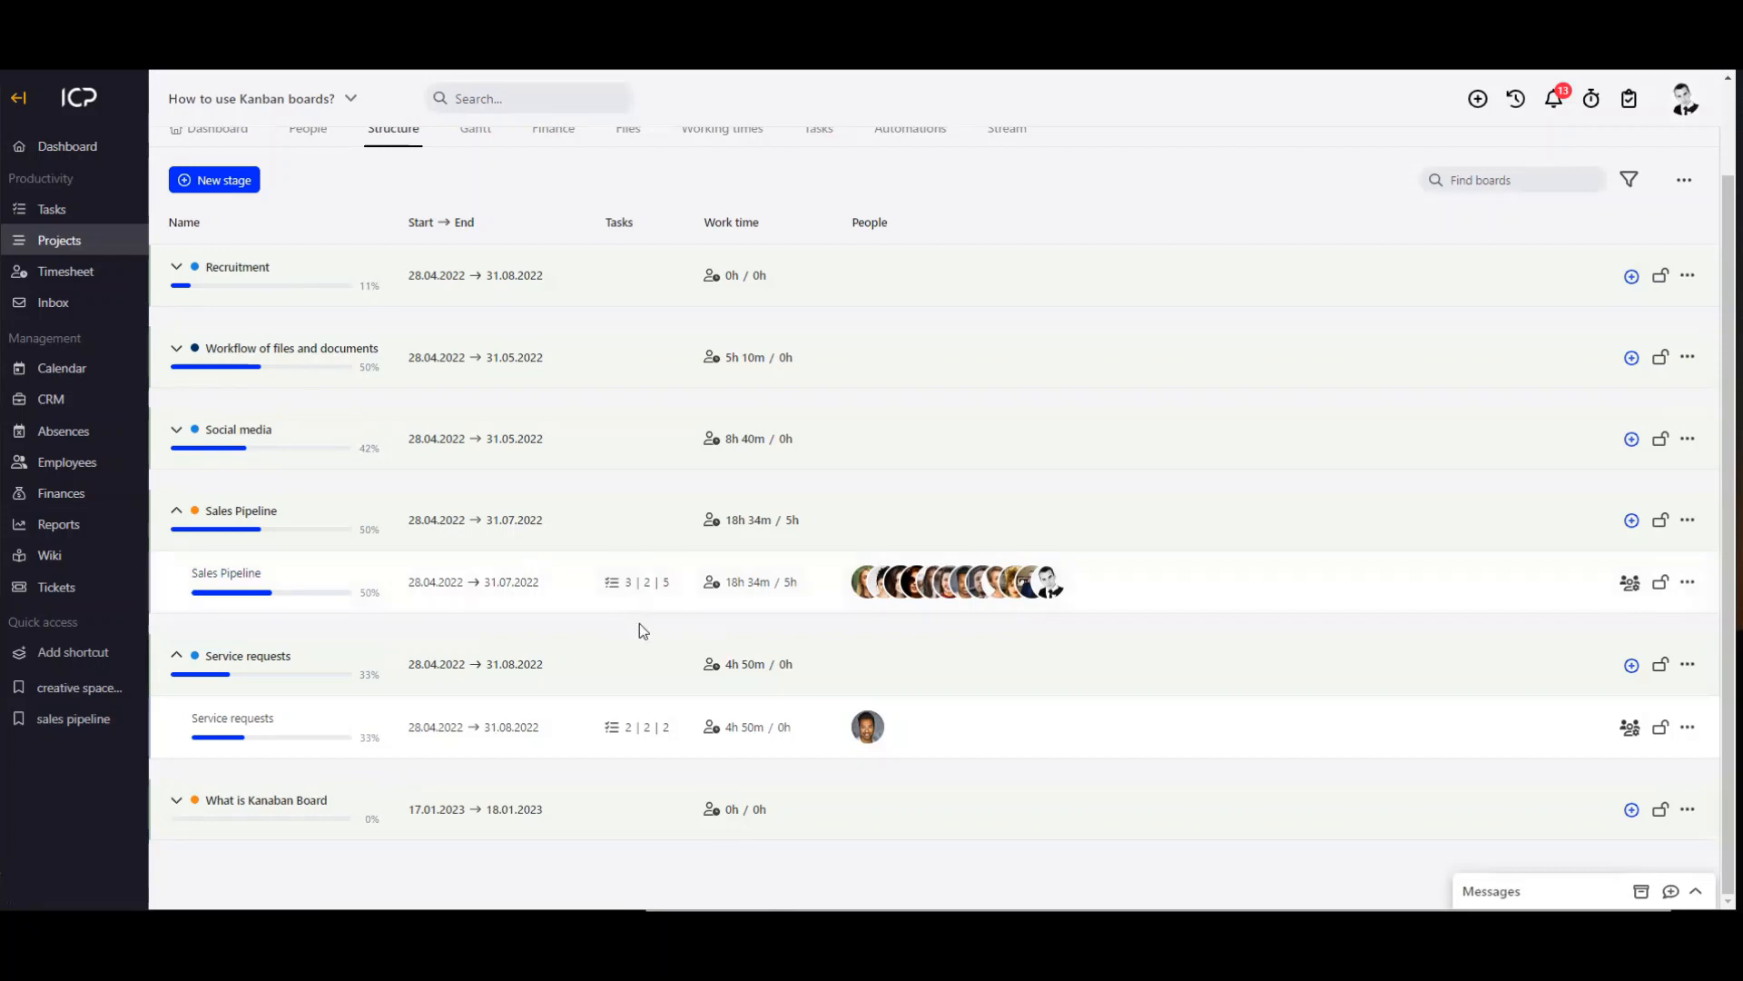
left_click(243, 574)
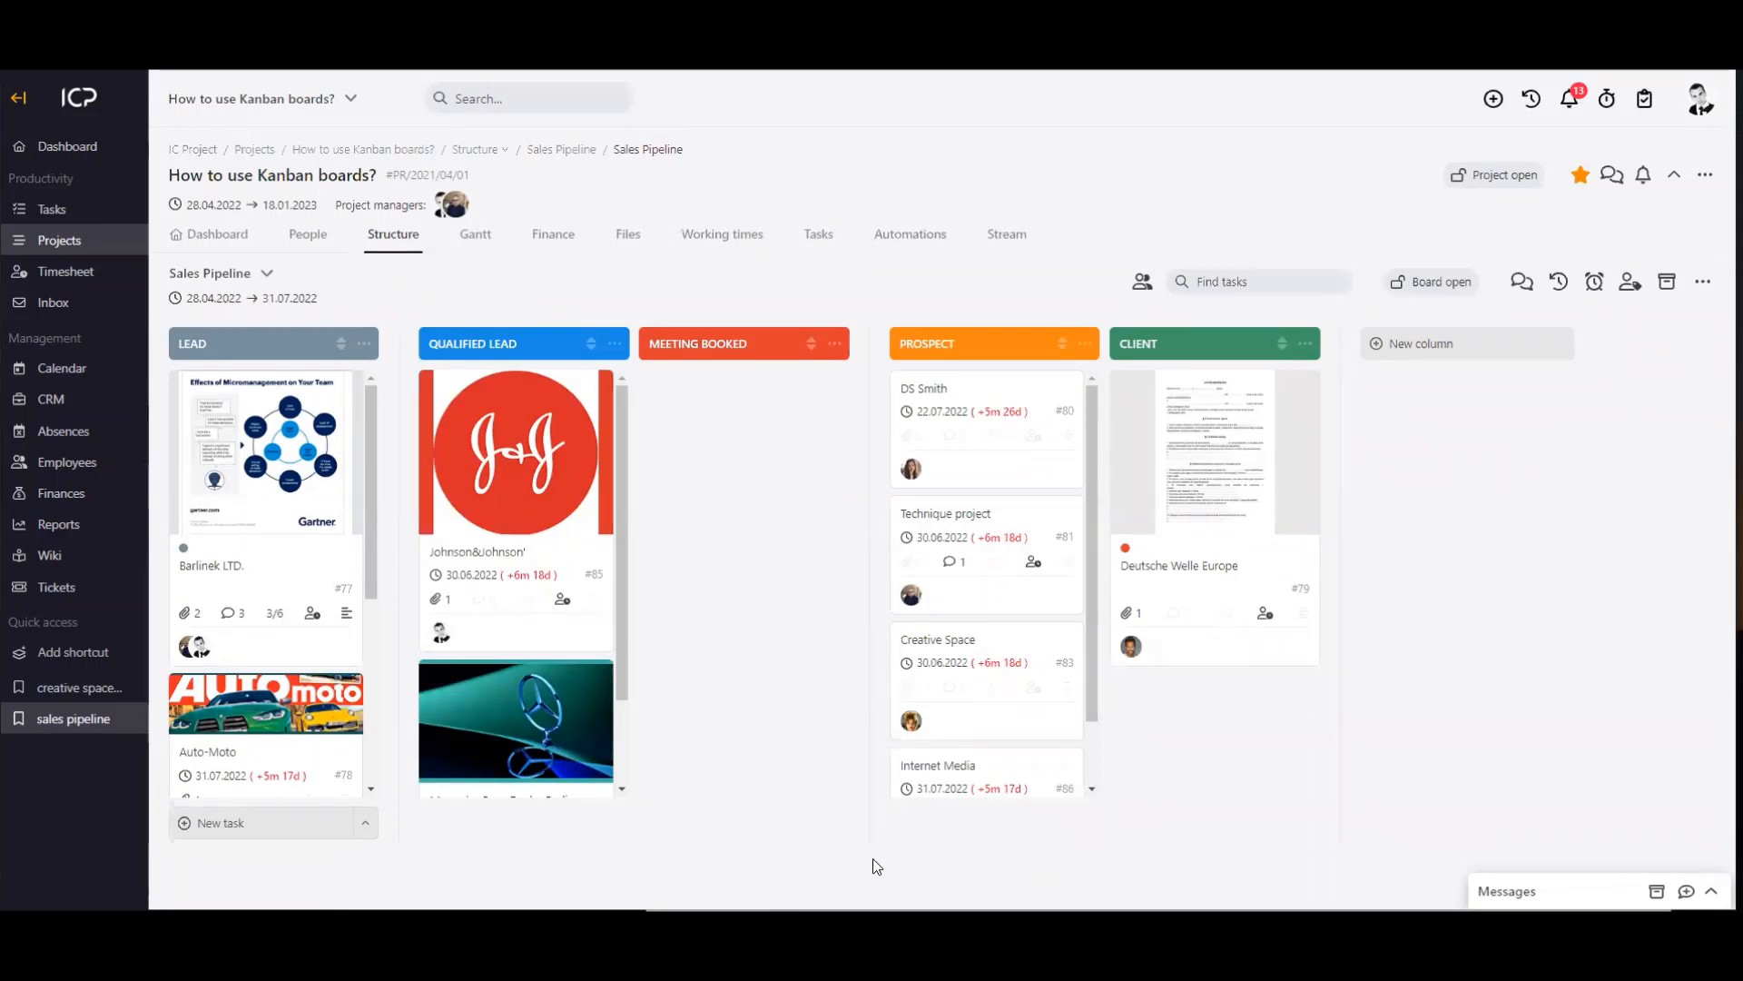
Step: Look through the Prospect column of the Sales Pipeline board and return to the project's structure overview
mouse_move(457, 382)
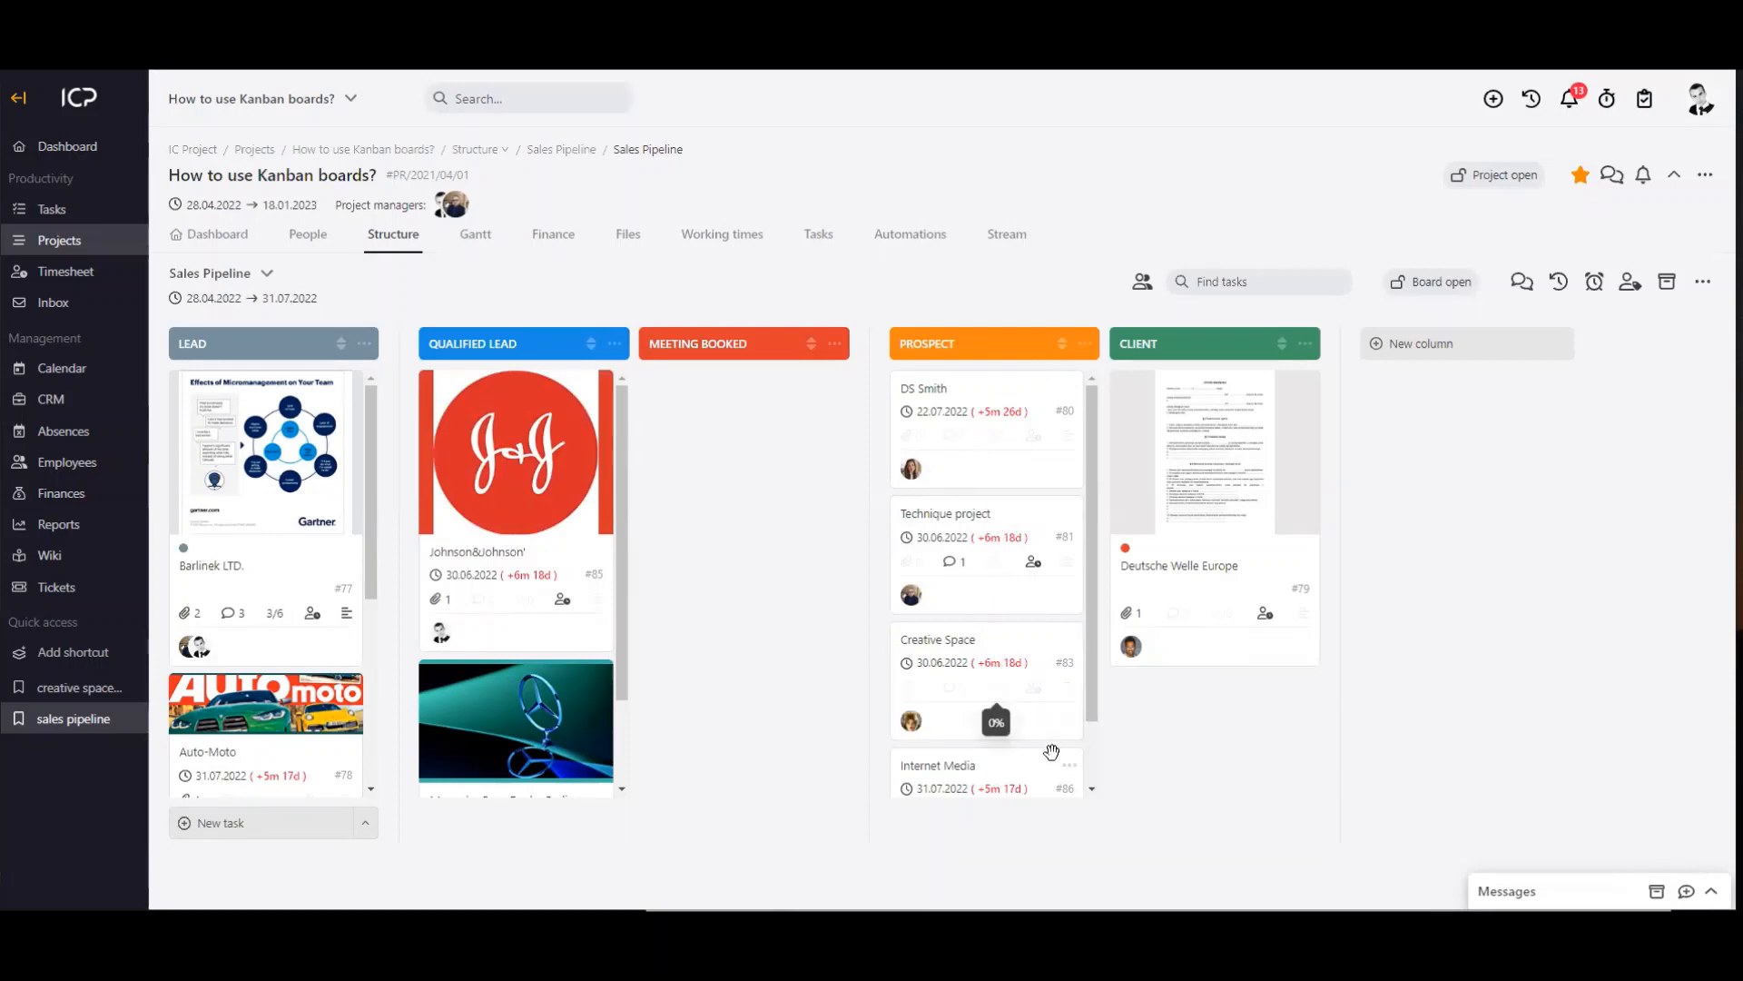
scroll(1096, 737, "down", 1)
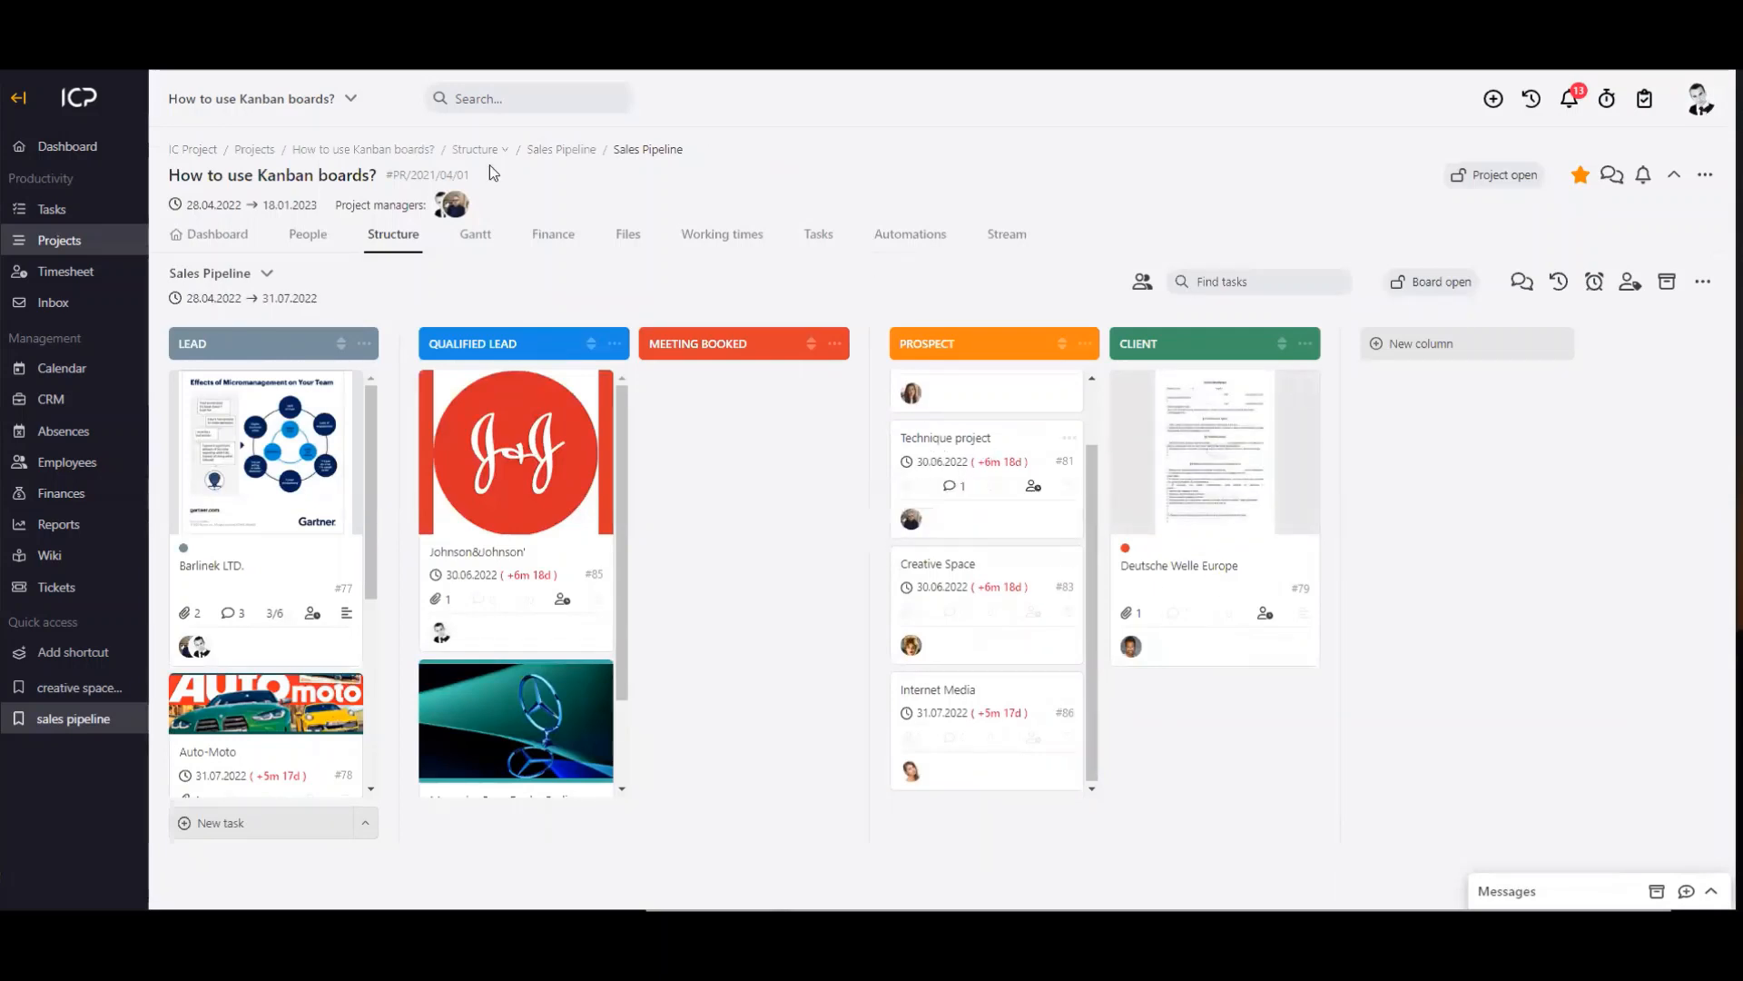
left_click(376, 237)
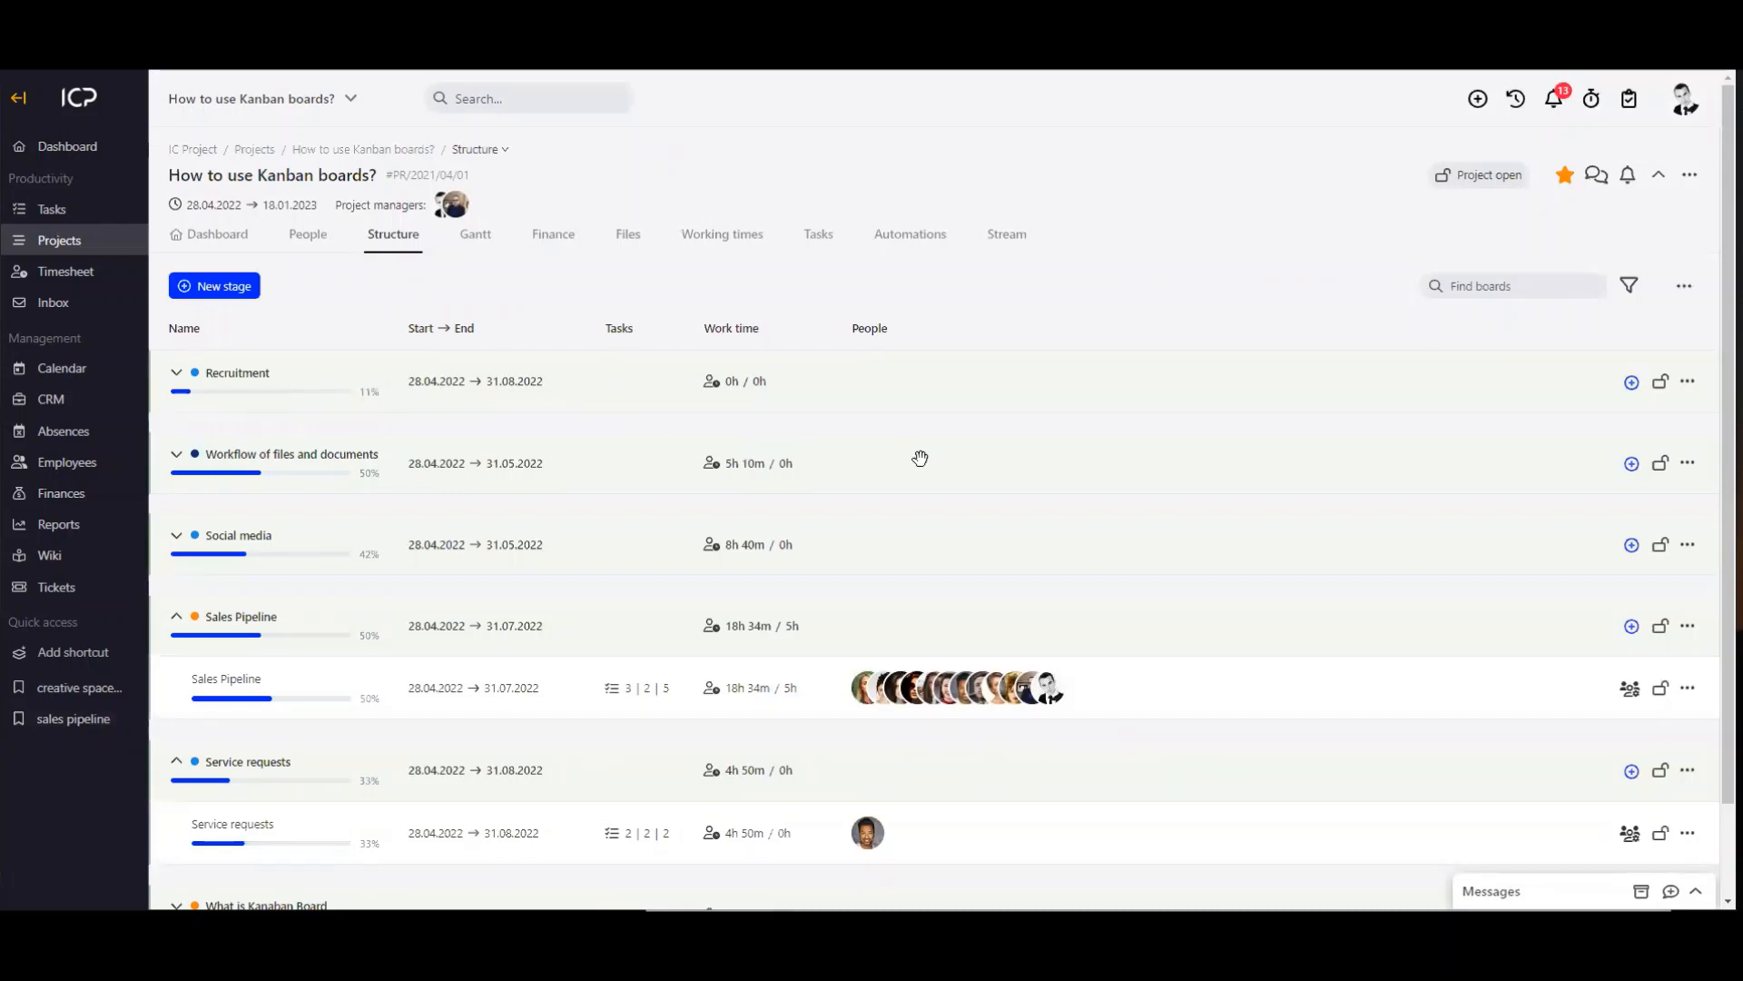
scroll(1000, 264, "down", 1)
scroll(1256, 361, "up", 1)
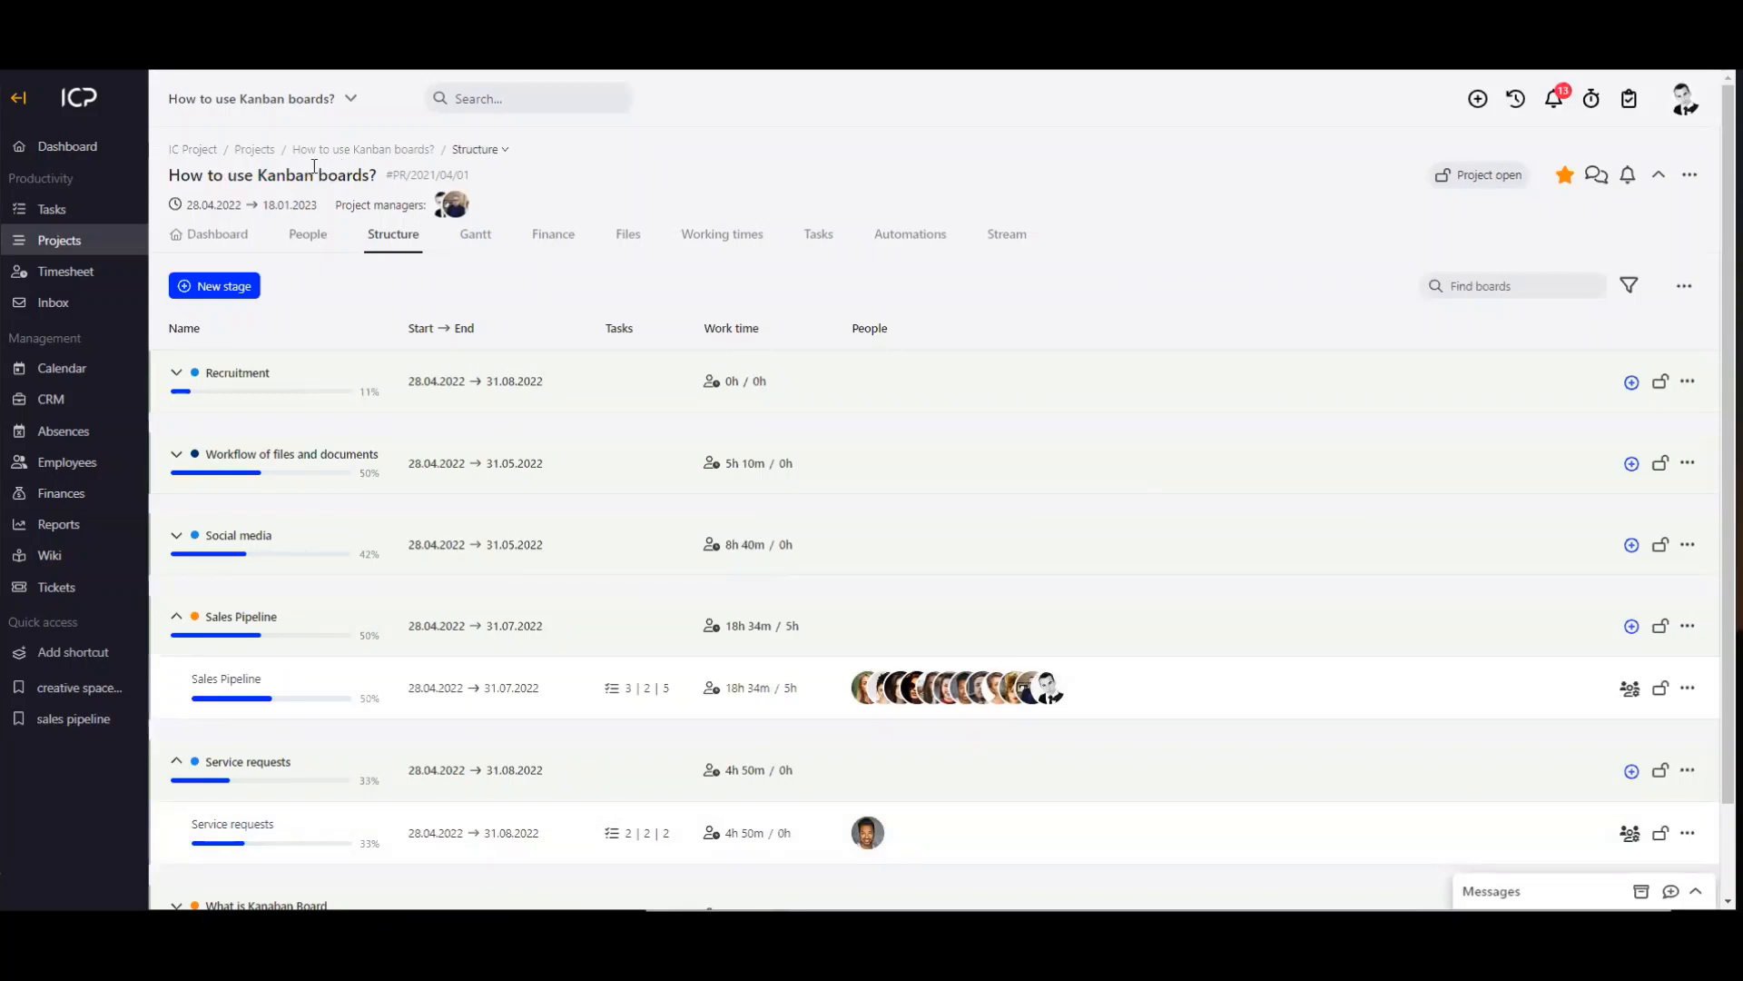
Step: Return to the project list, reopen the "How to use Kanban boards?" project and review its stages
left_click(50, 242)
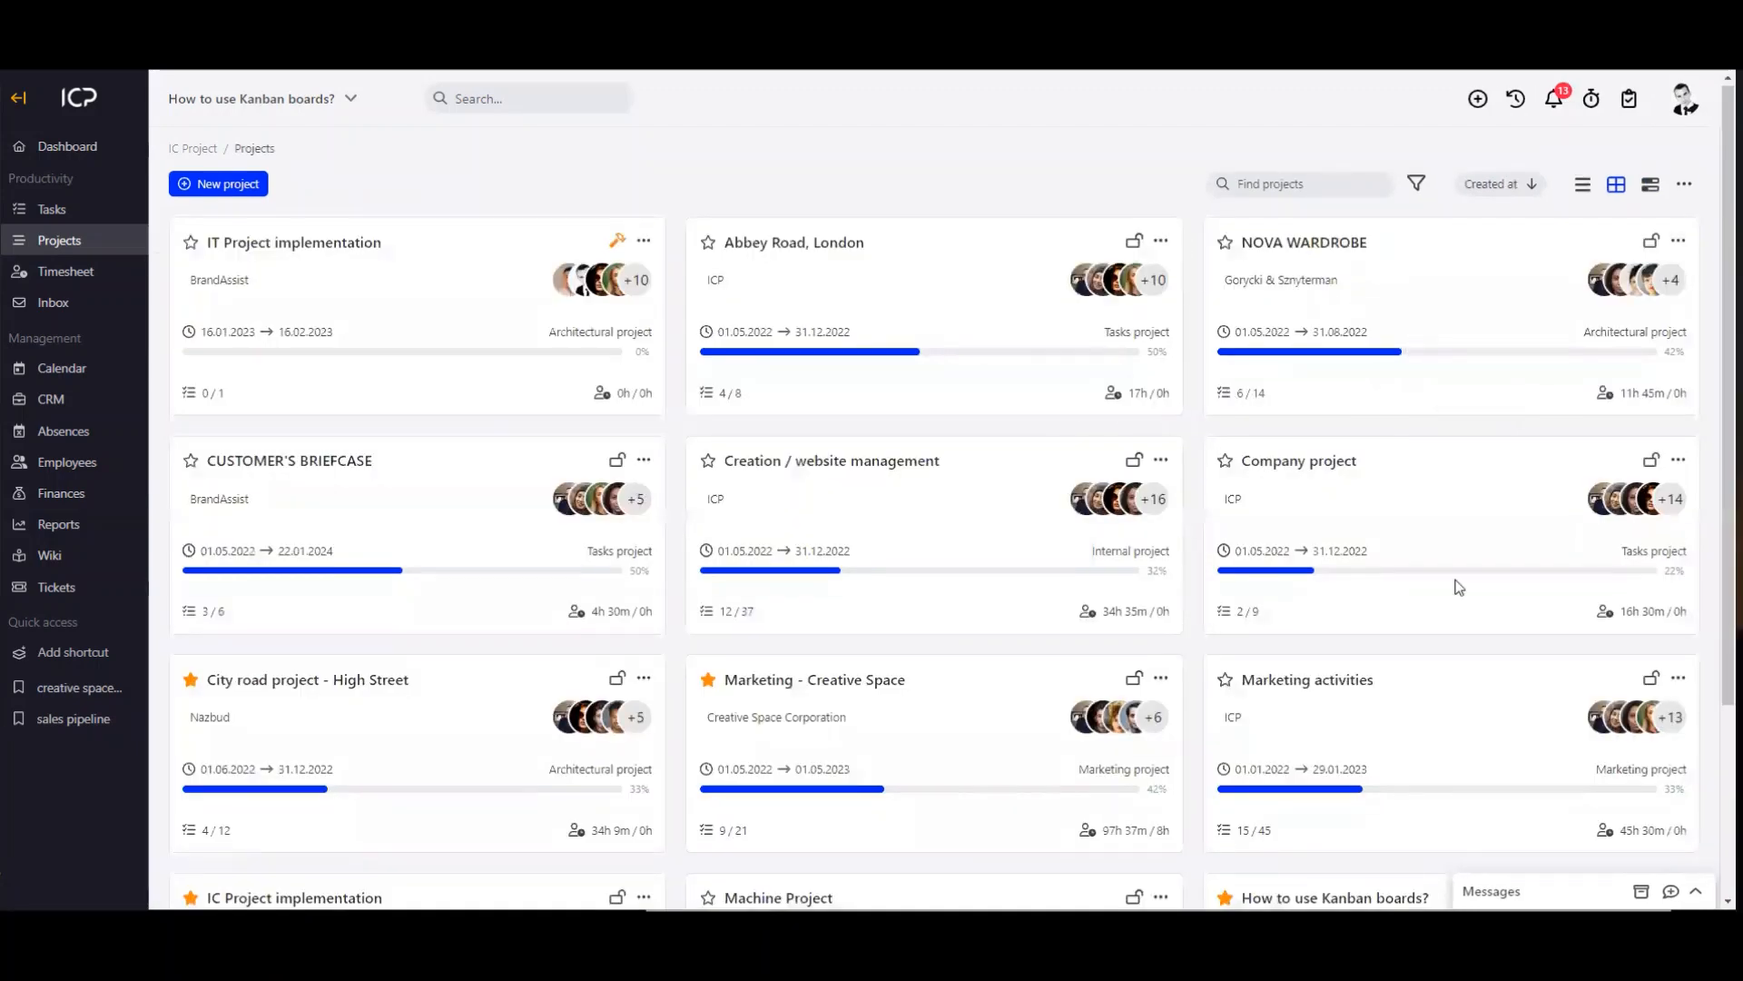
scroll(1456, 584, "down", 3)
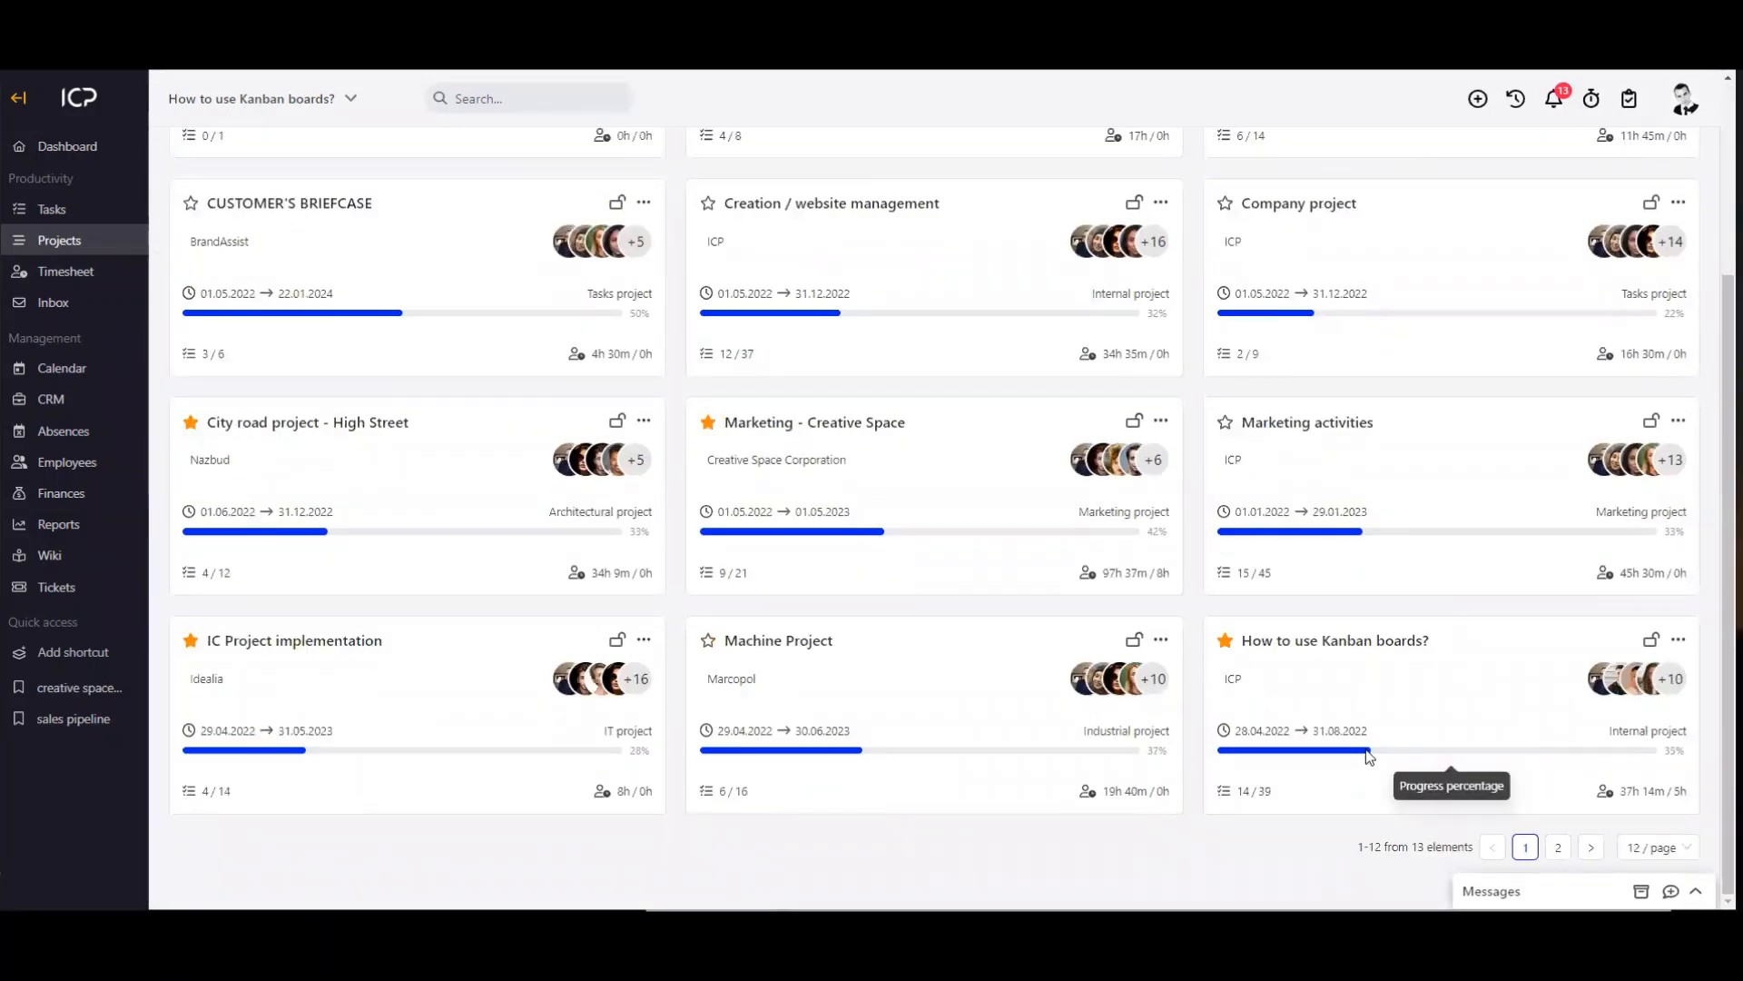
left_click(1373, 643)
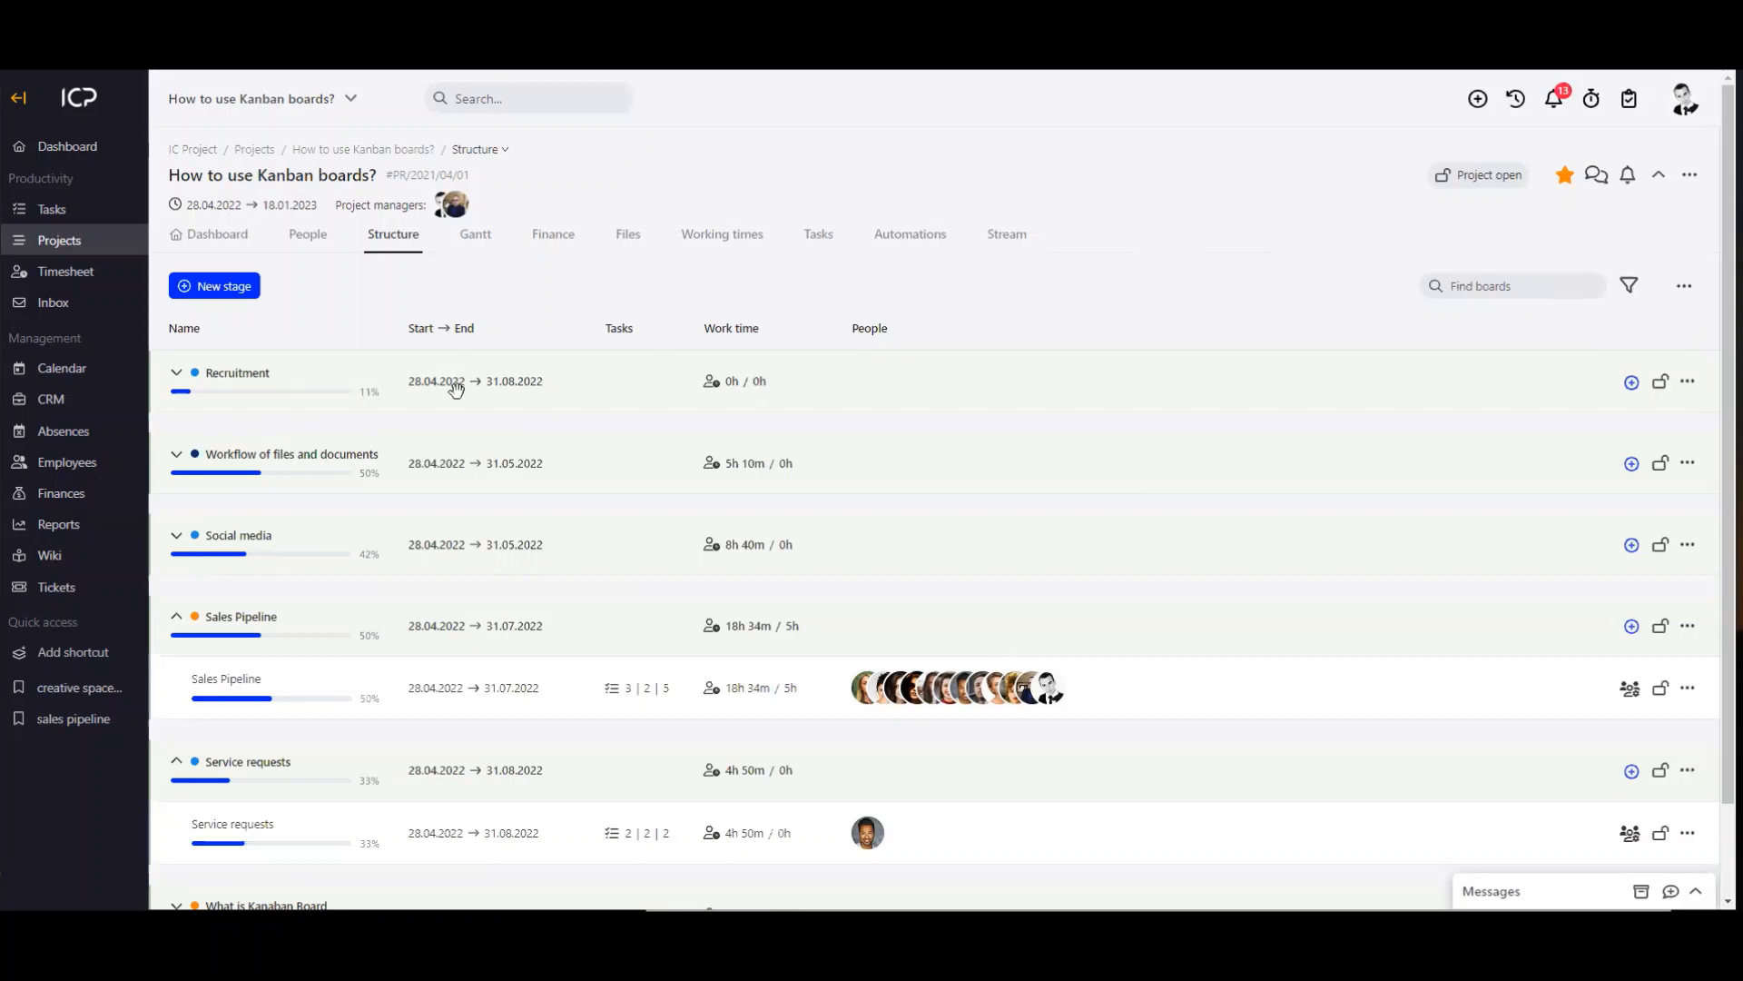
scroll(361, 395, "down", 1)
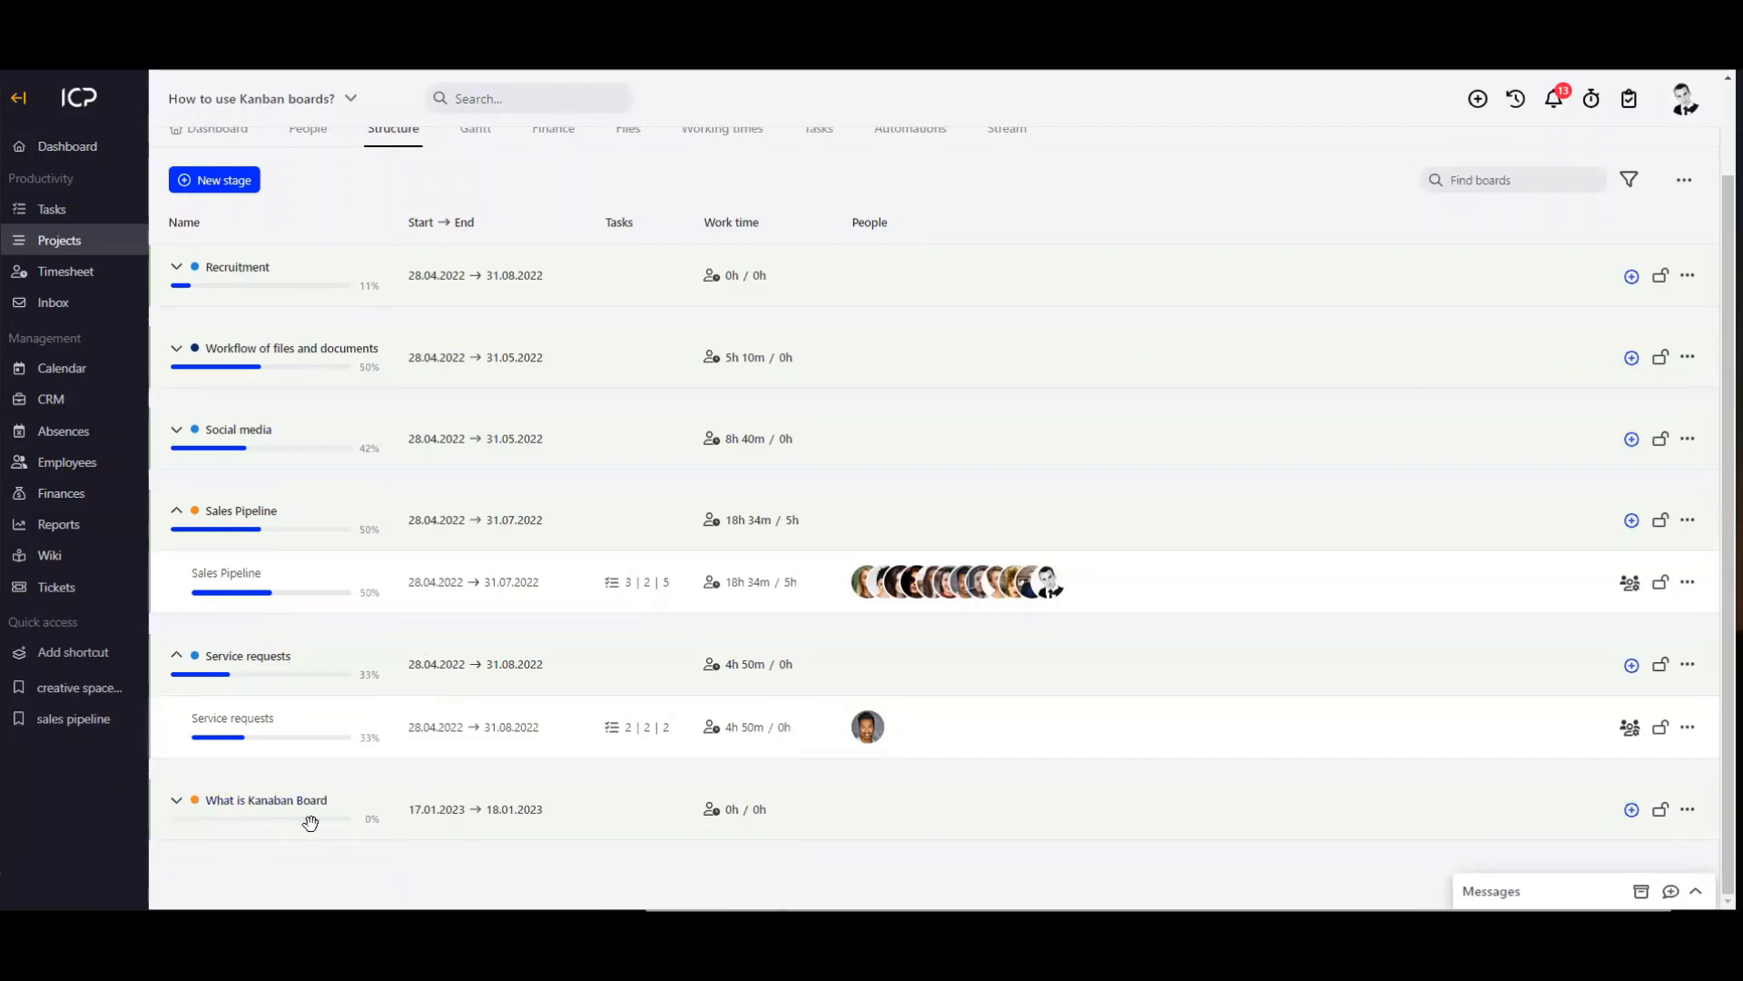
scroll(1597, 392, "up", 1)
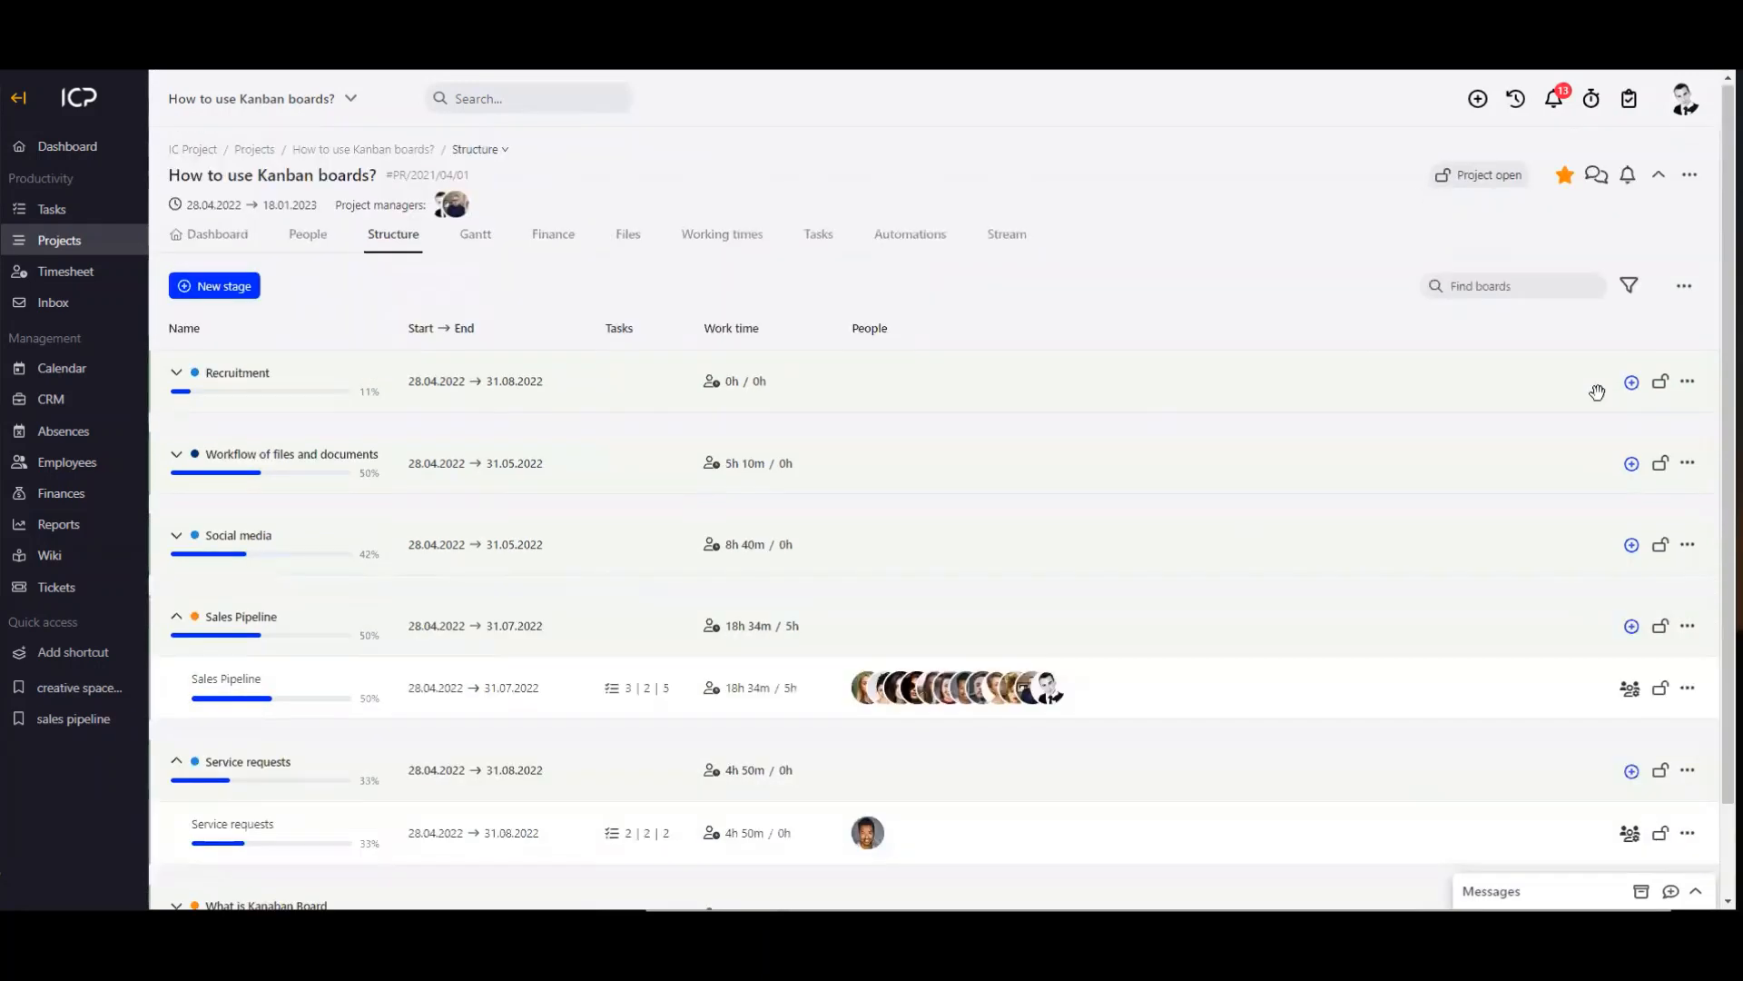
Step: Inspect the assigned user and type filters for the project structure, leaving them unset
left_click(1630, 286)
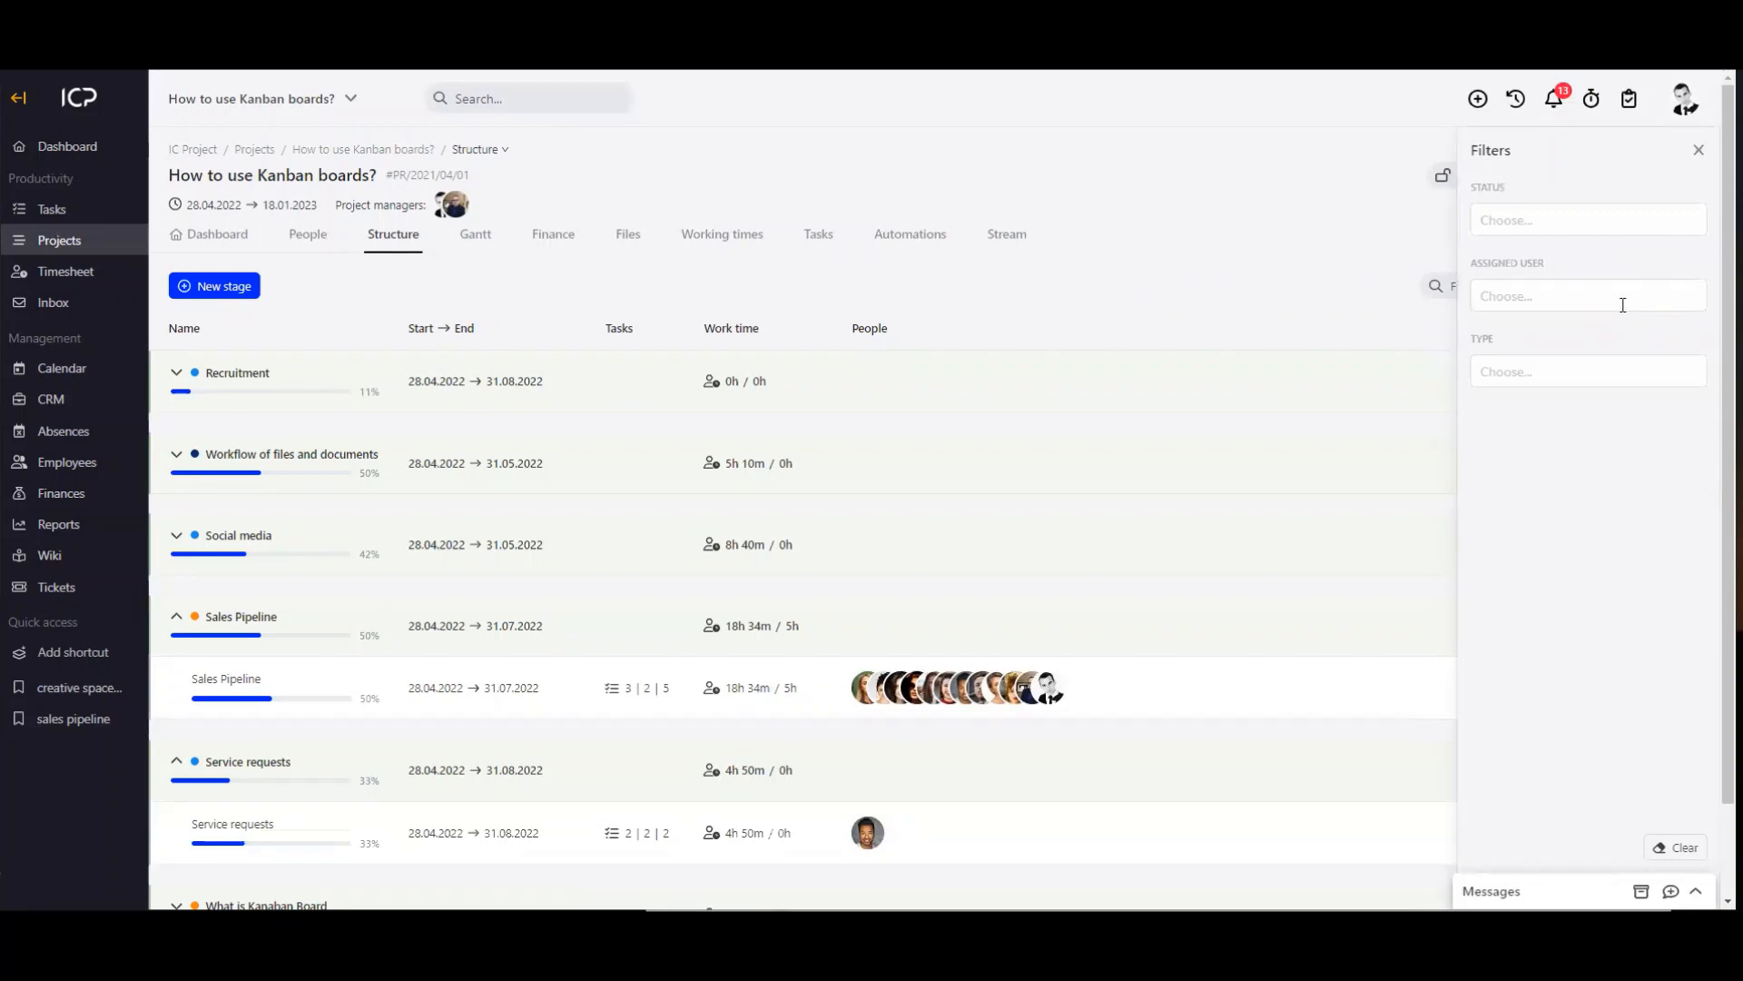
left_click(1550, 297)
left_click(1530, 372)
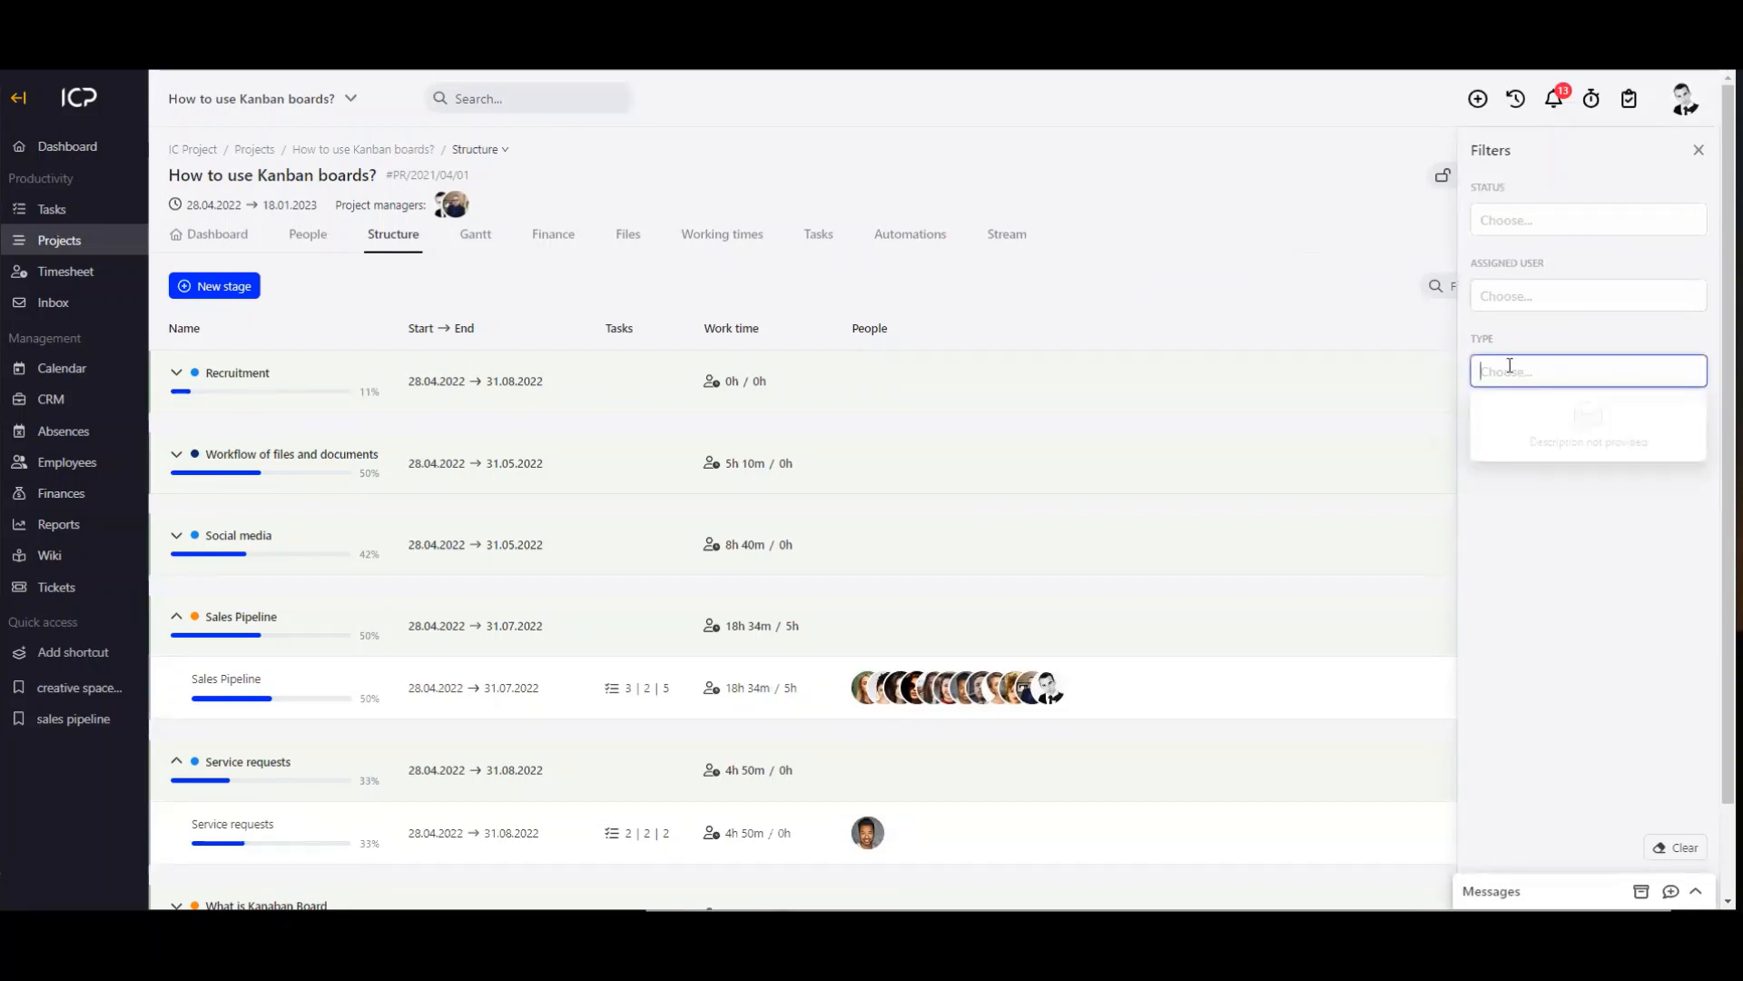
left_click(1545, 329)
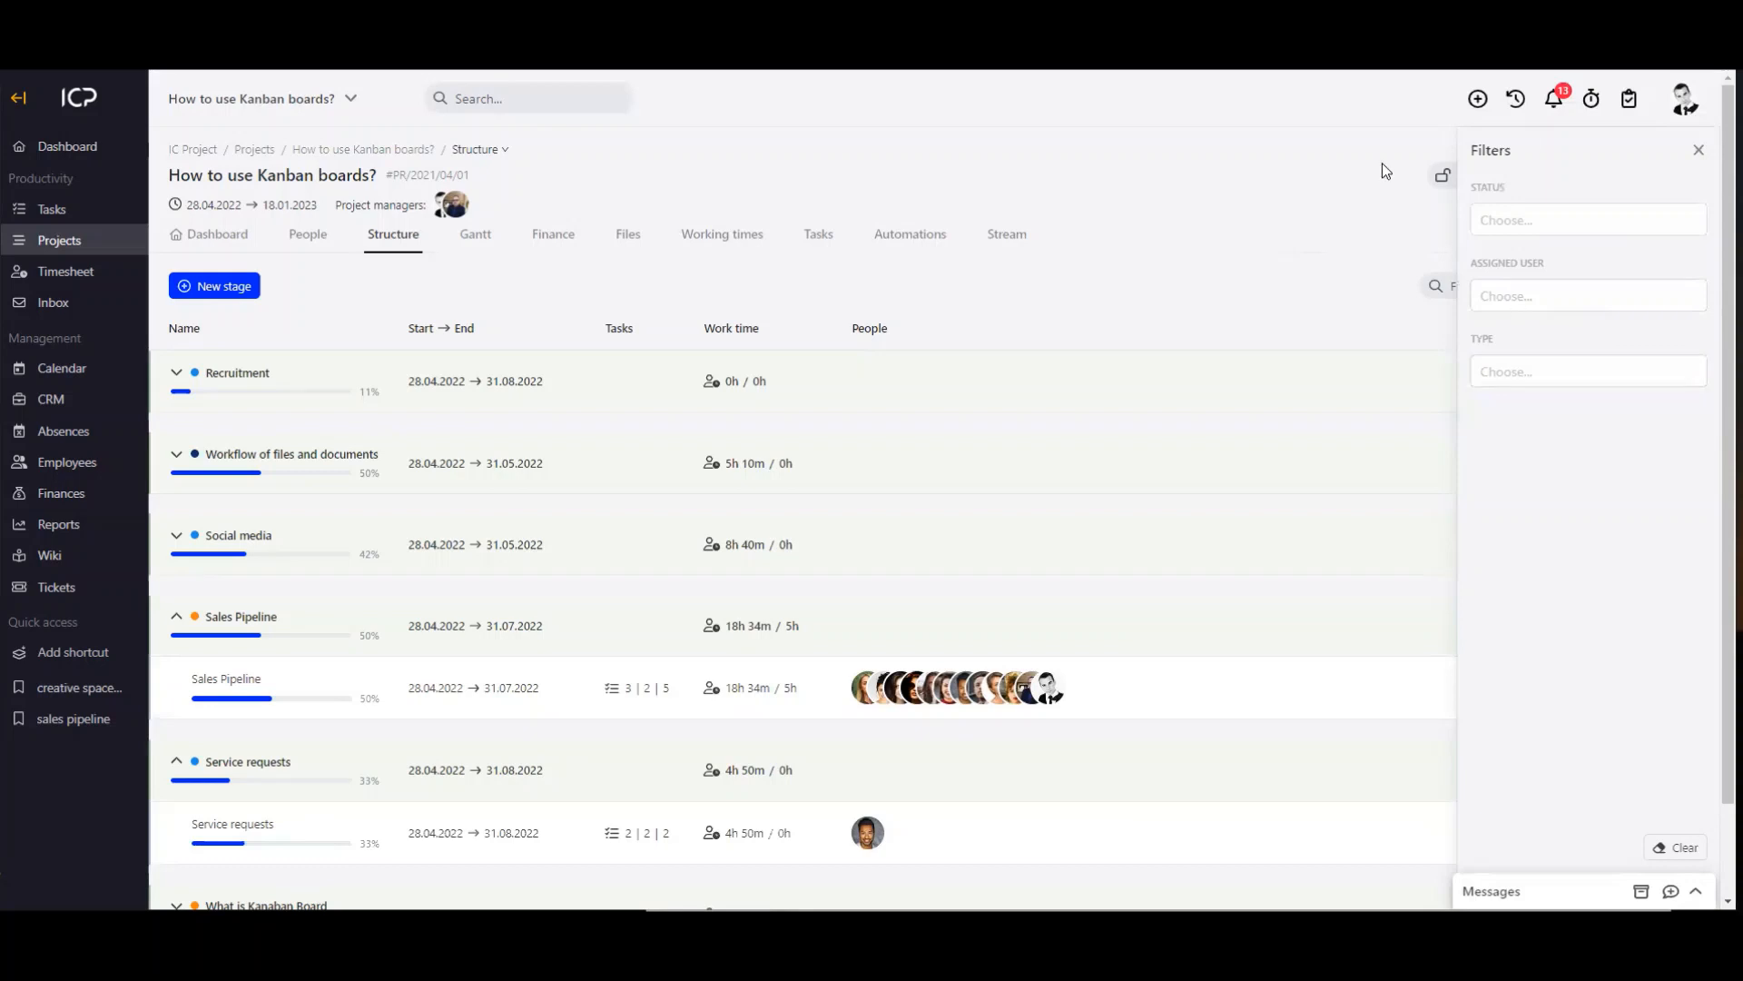
left_click(1699, 151)
Step: View the edit form of the "What is Kanaban Board" stage and close it without changes
scroll(778, 541, "down", 2)
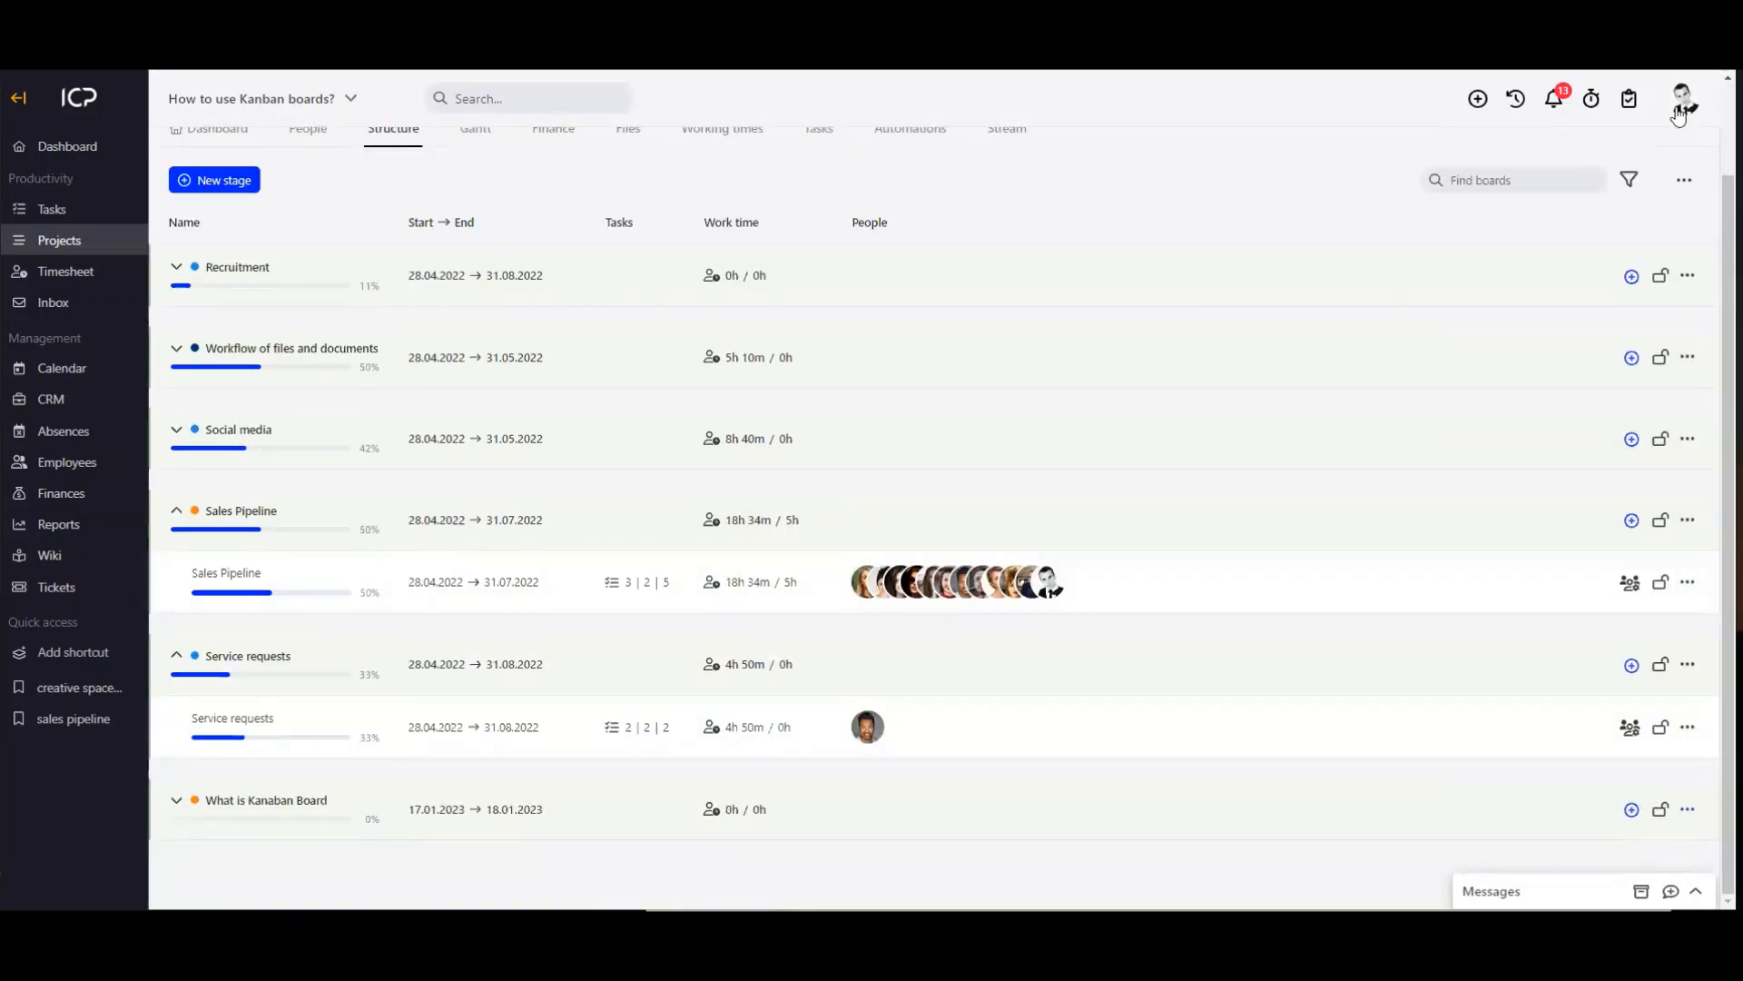
right_click(1693, 753)
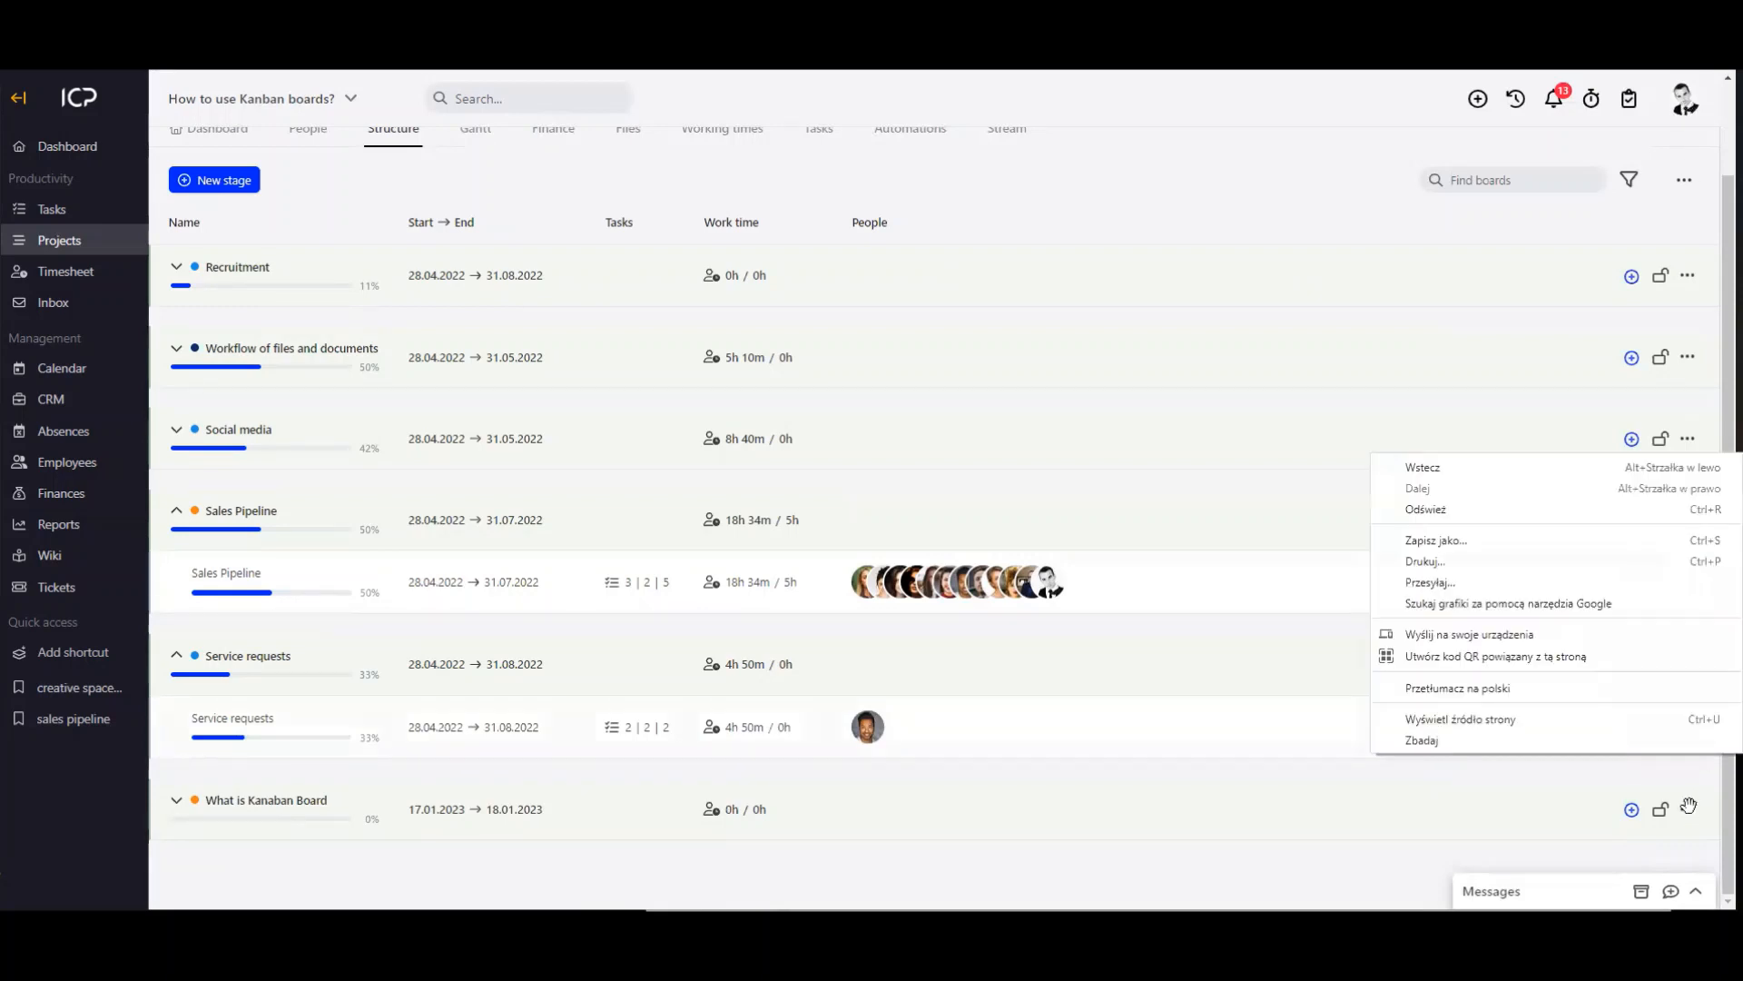
left_click(1689, 804)
left_click(1651, 646)
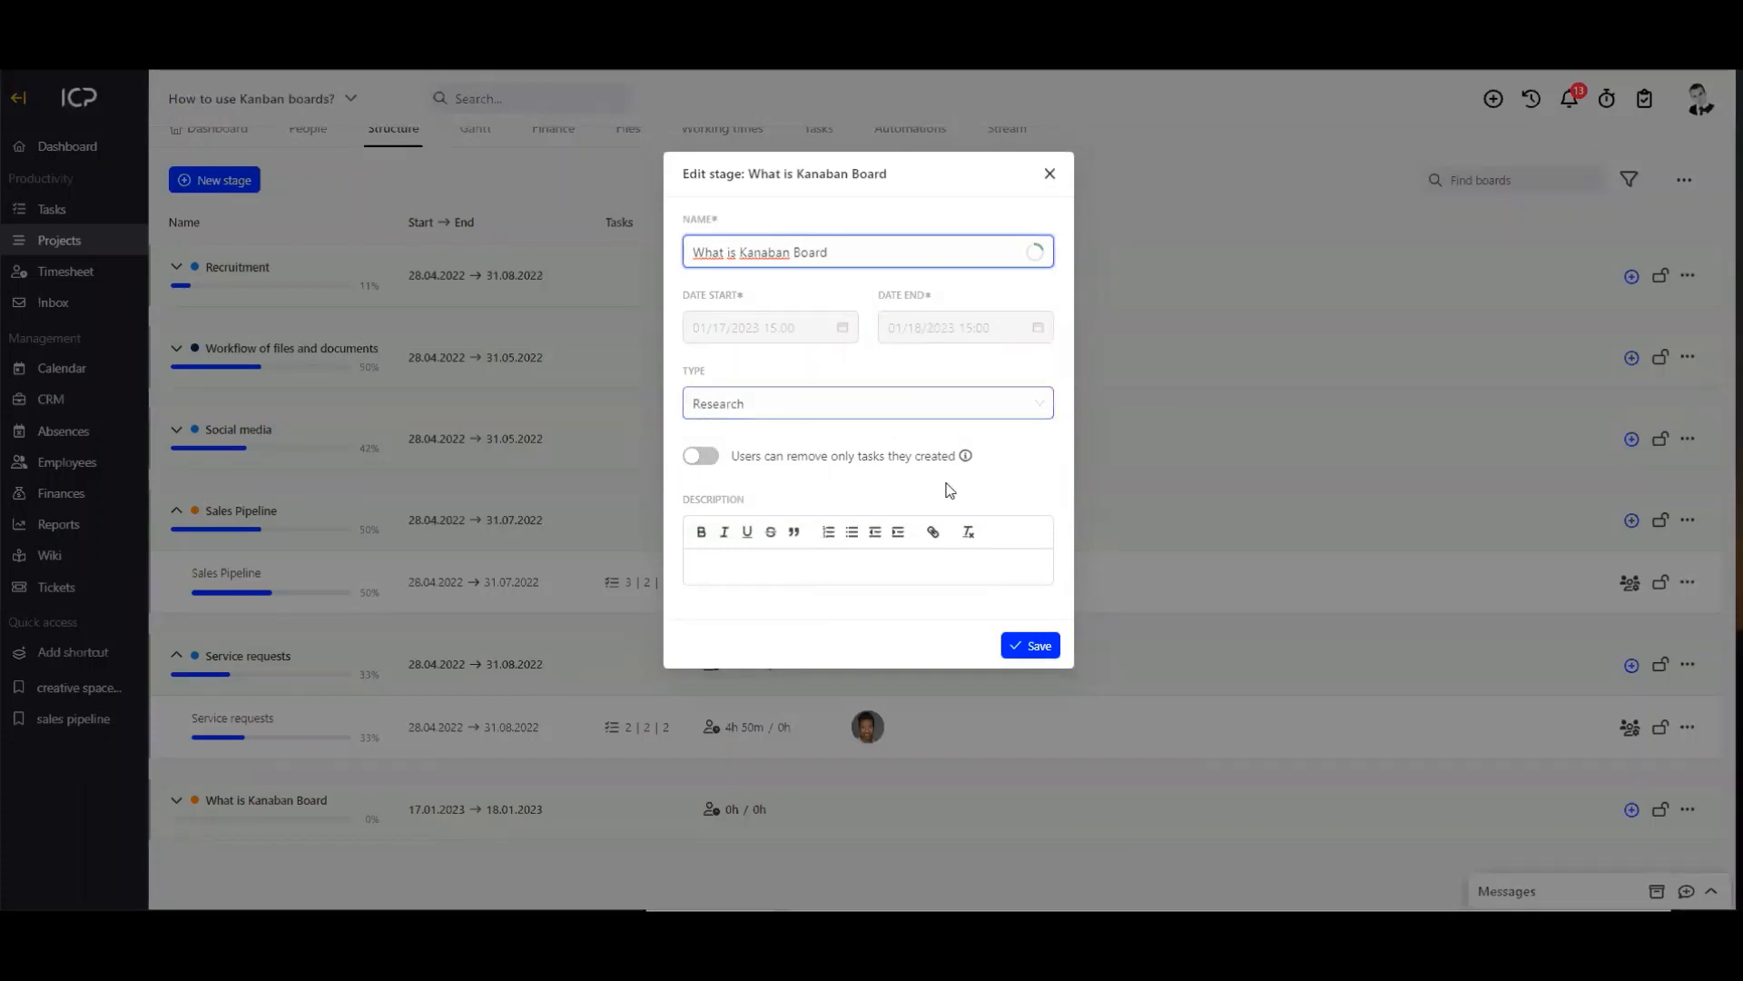
left_click(1048, 175)
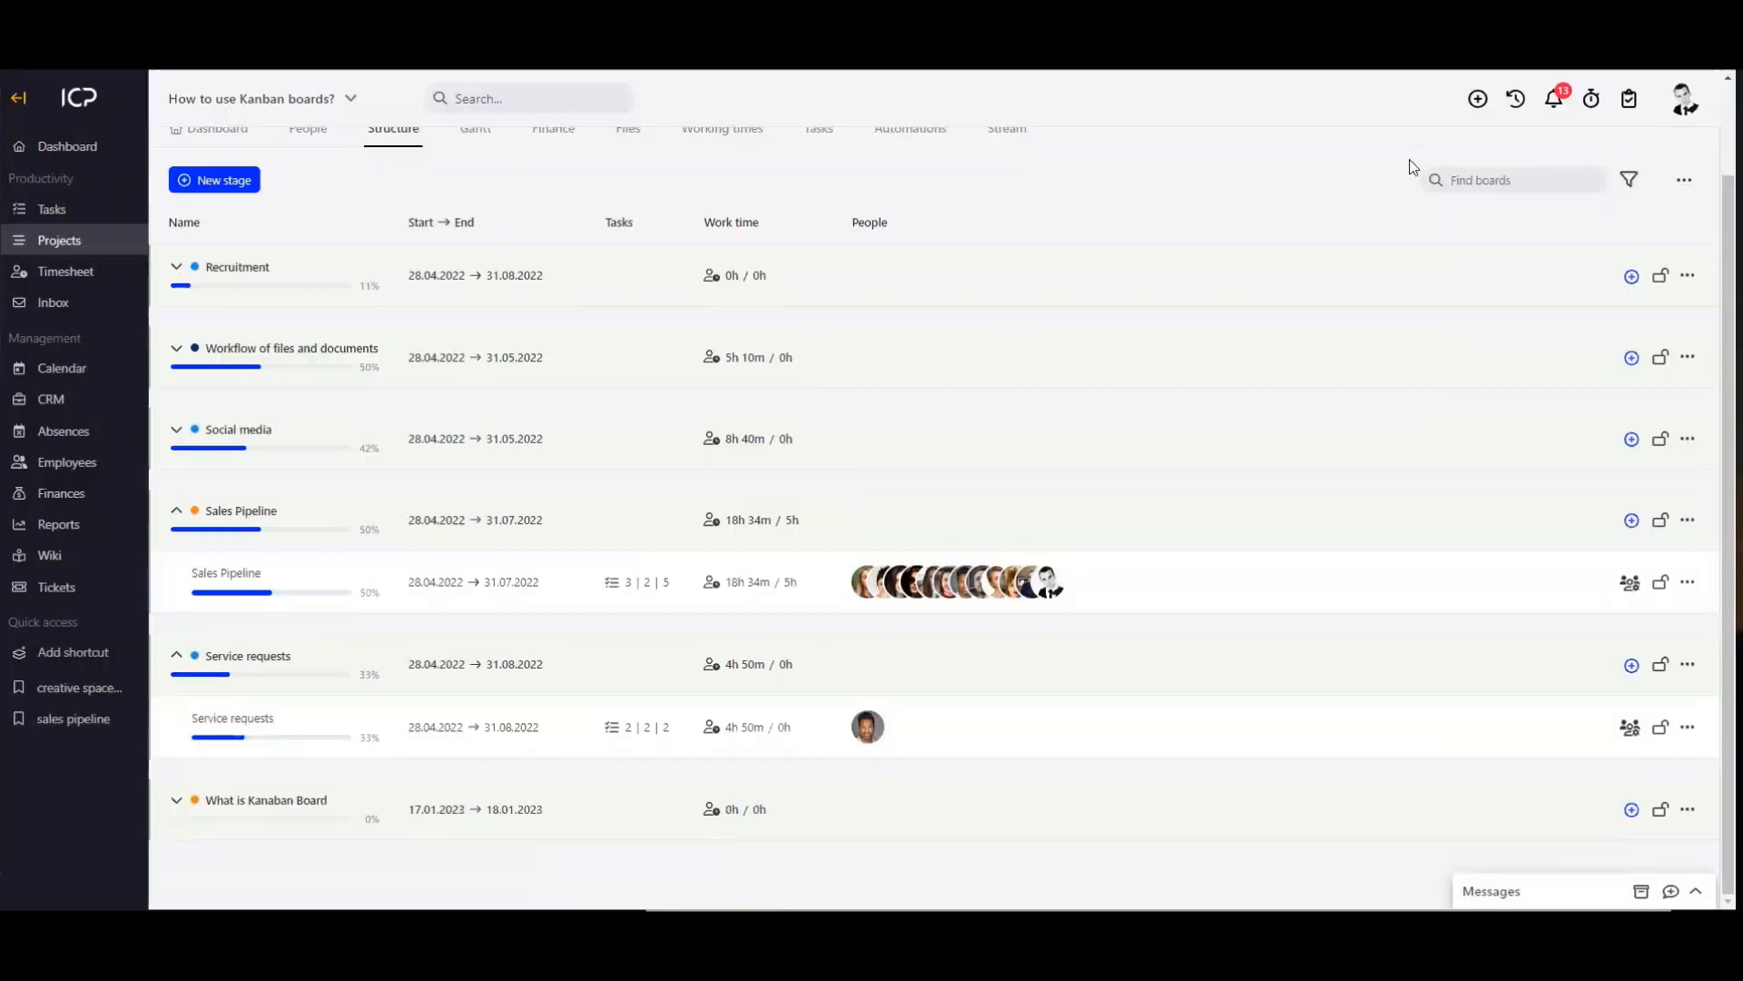
Step: Check the type filter for the project's boards again and close the filters without setting any
left_click(1629, 179)
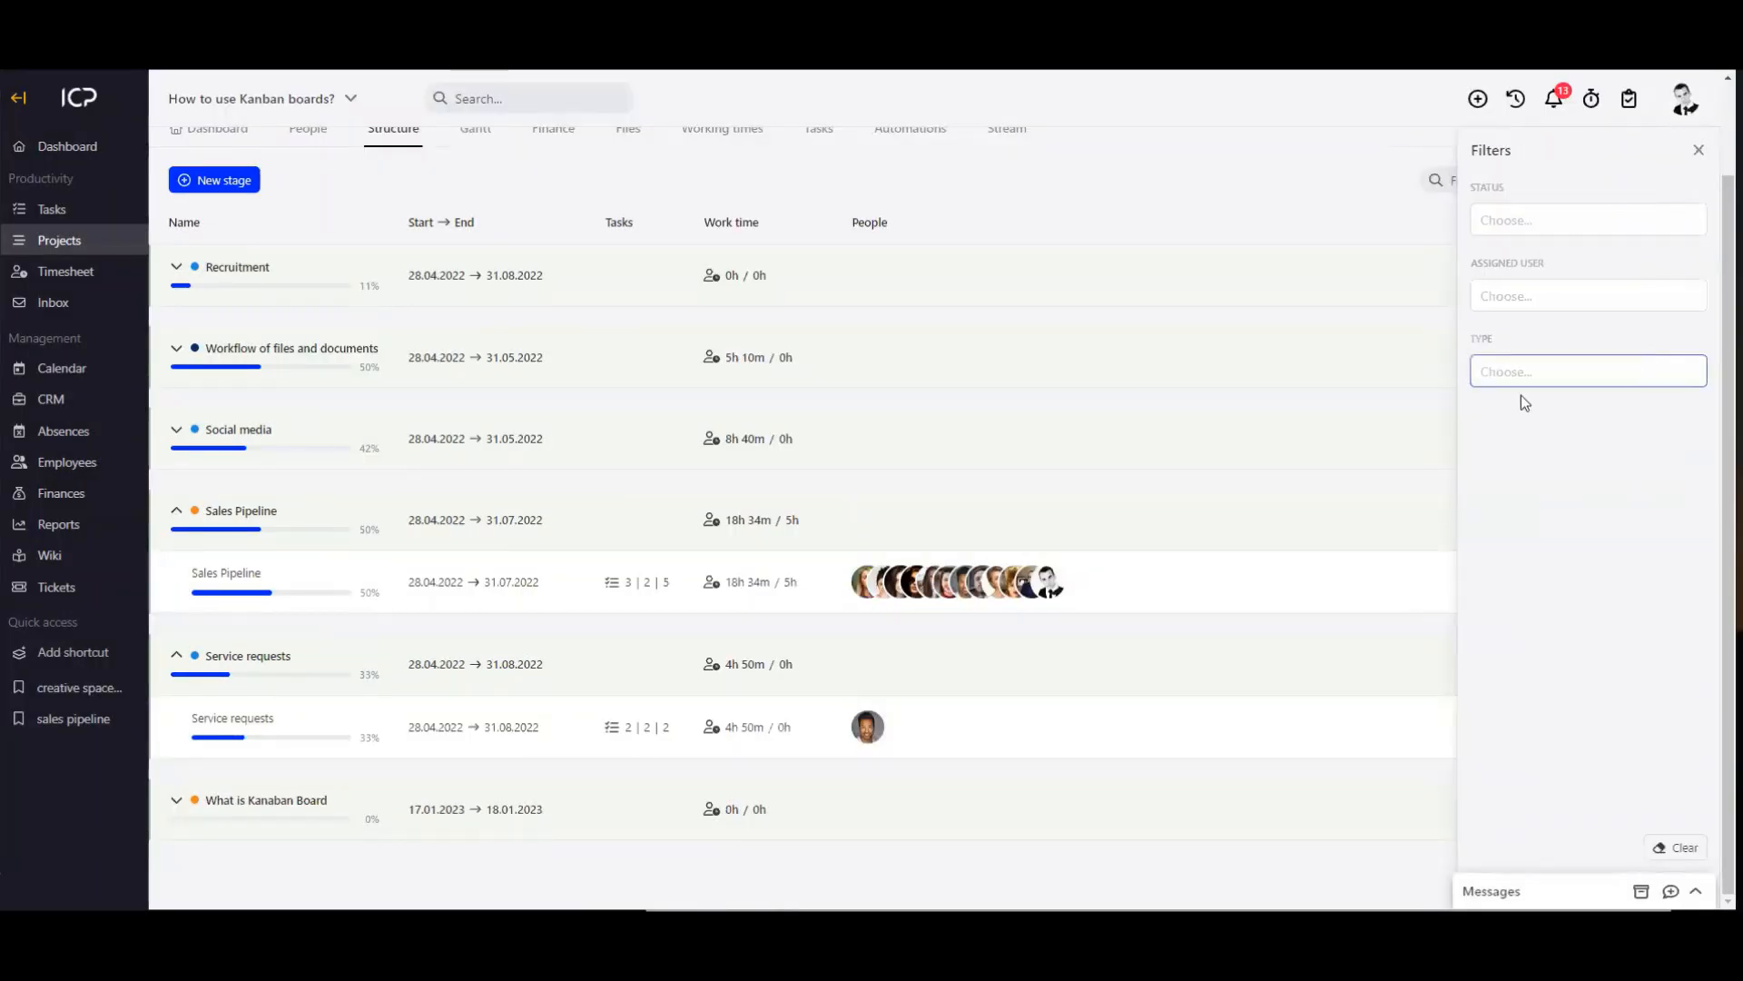
left_click(1541, 369)
left_click(1557, 178)
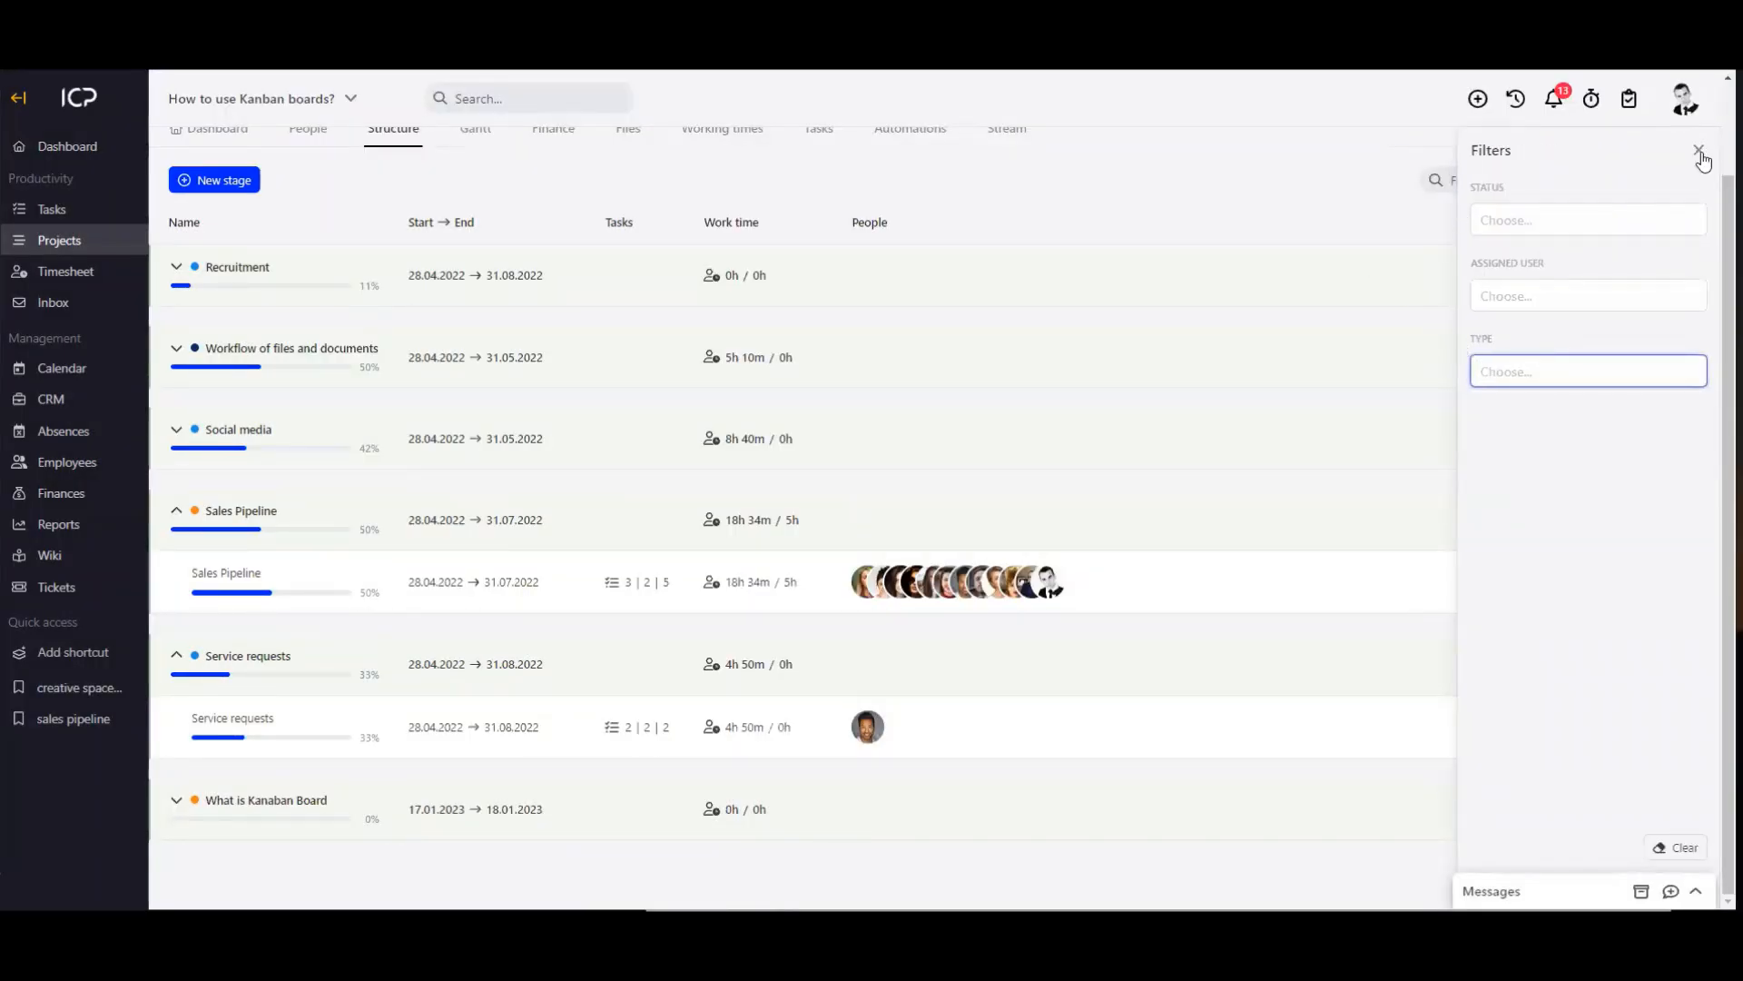
left_click(1698, 151)
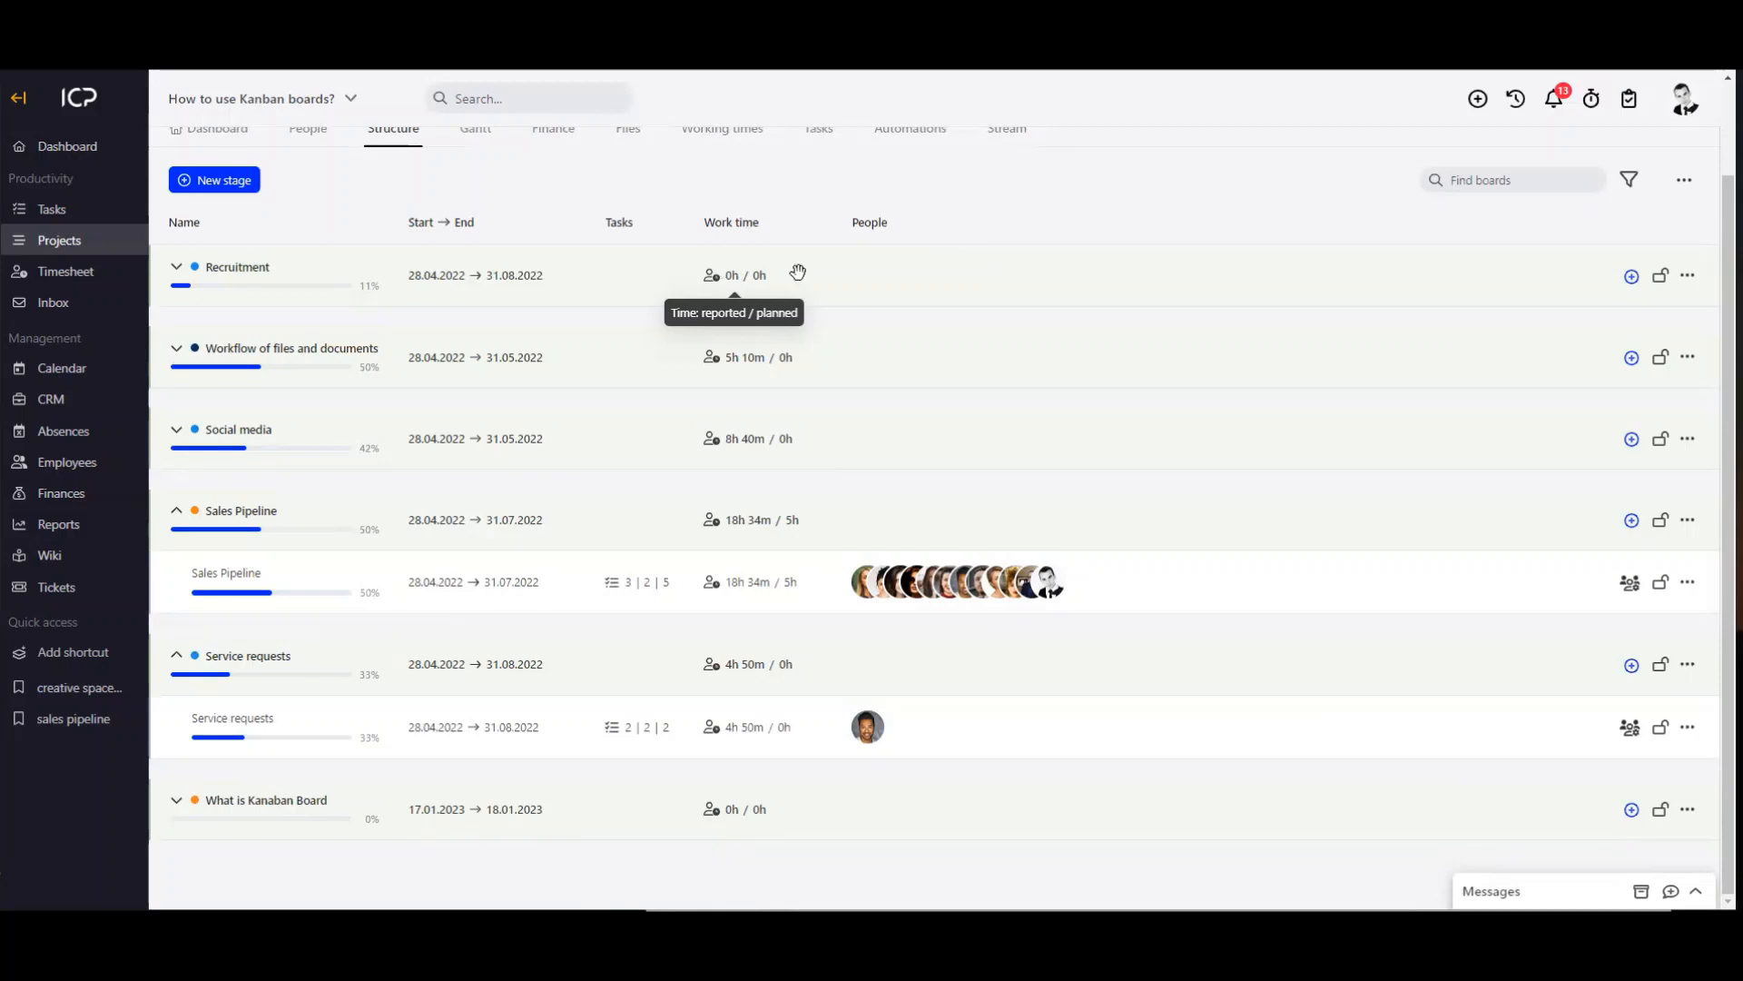
Step: Look over the project's stages and view the actions available for the whole project
scroll(1141, 303, "up", 2)
scroll(1141, 296, "down", 2)
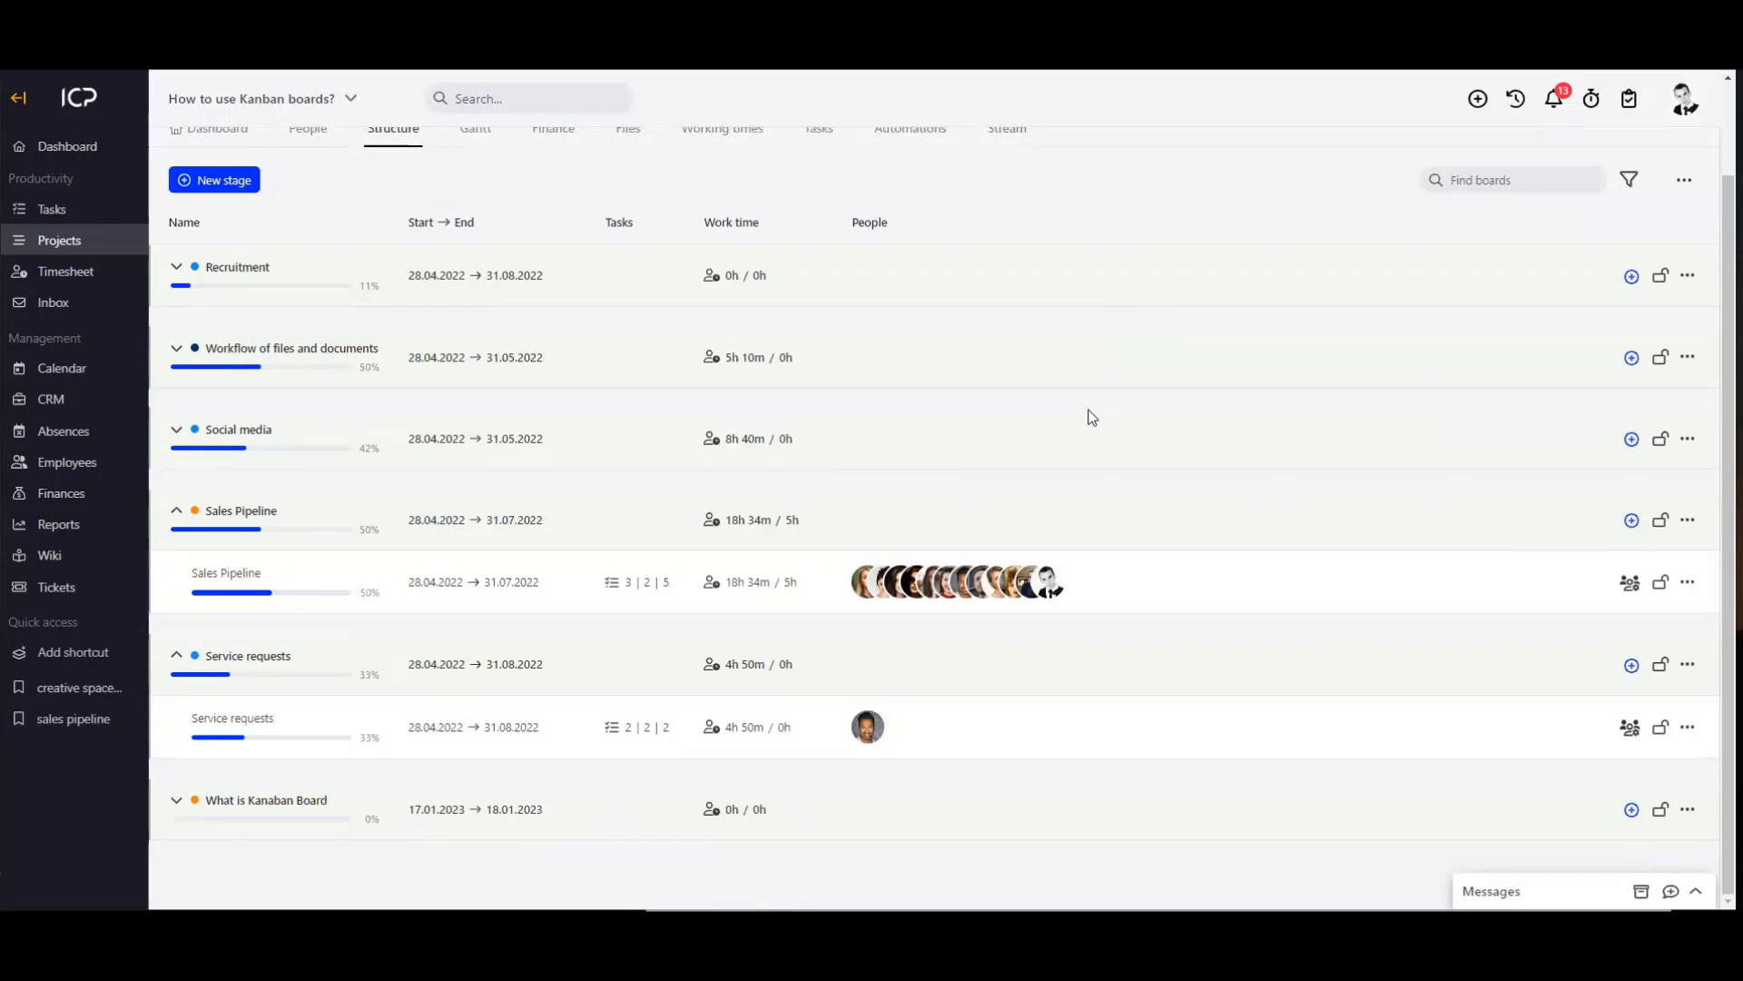
scroll(1079, 505, "up", 2)
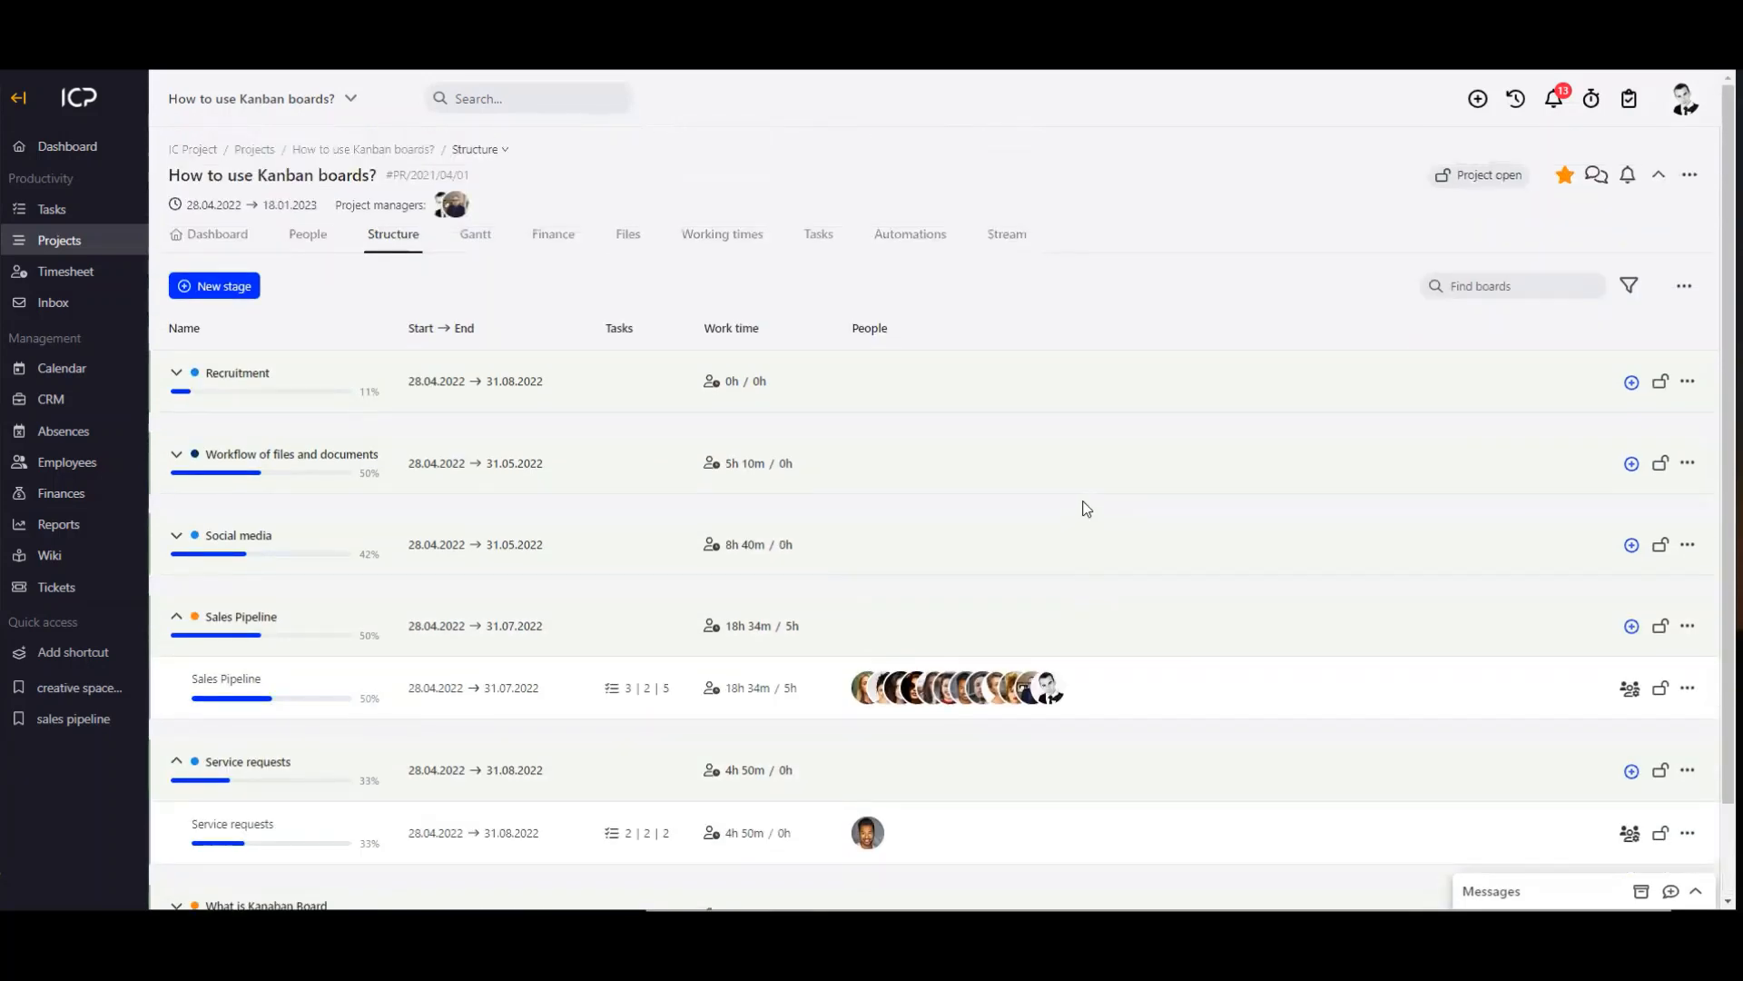
left_click(1690, 175)
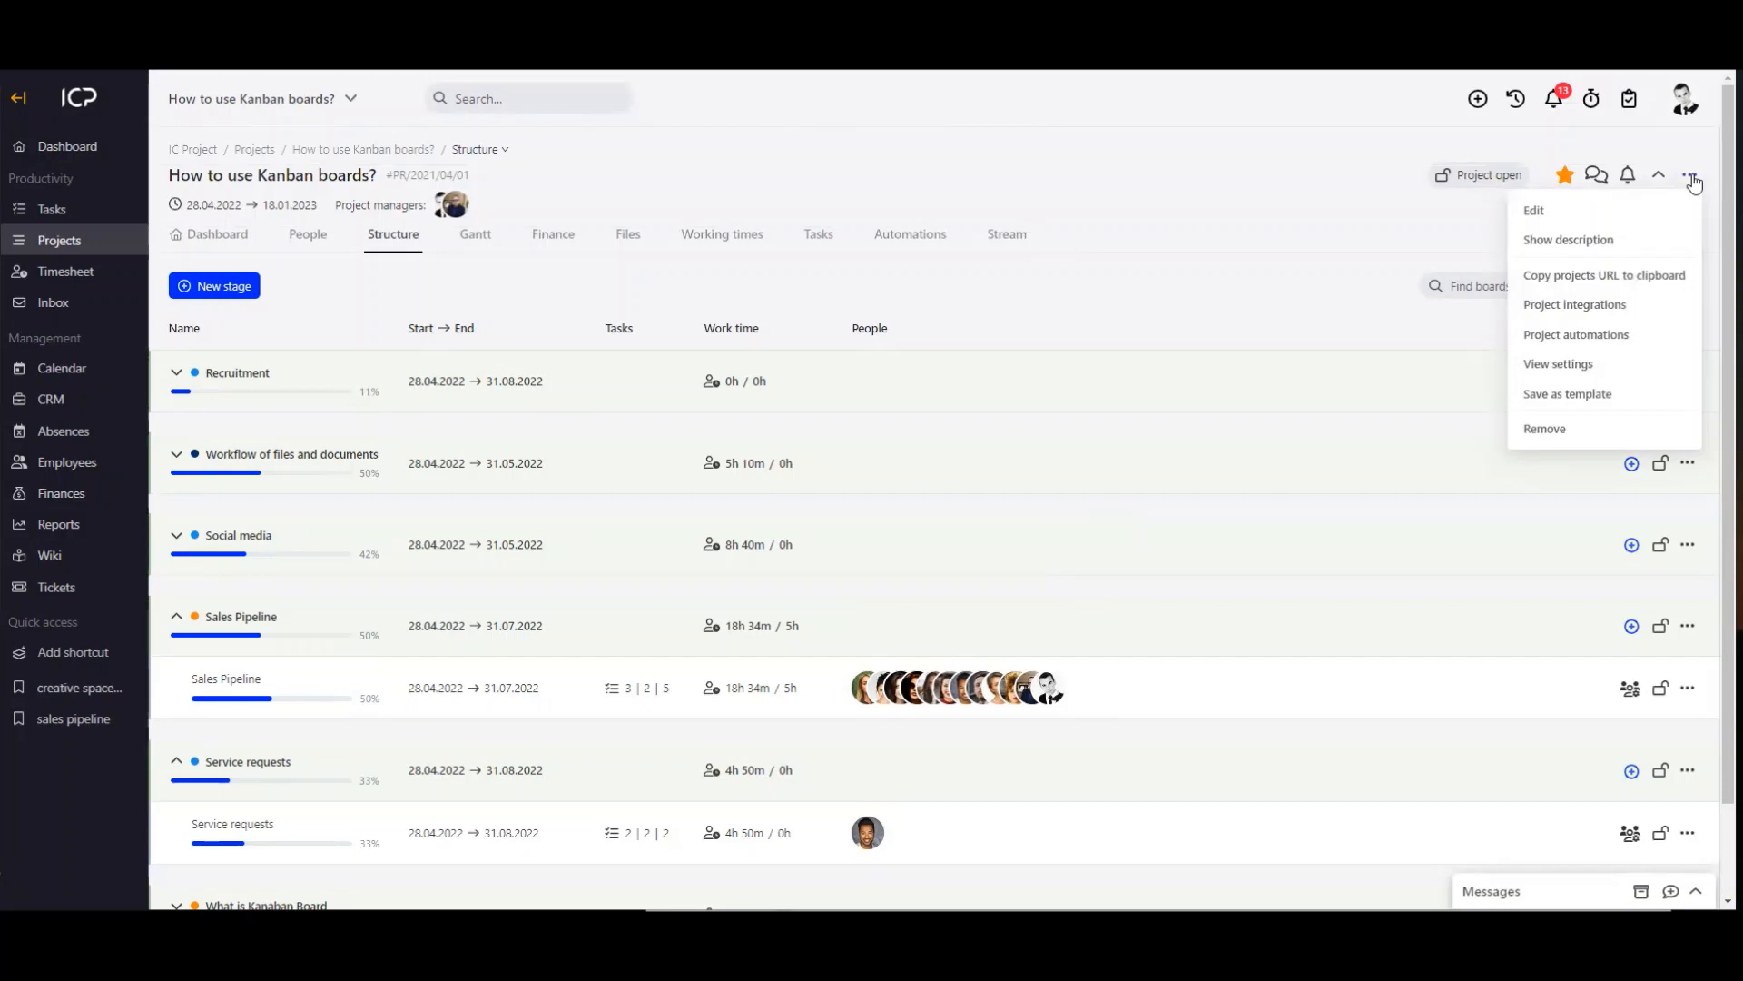
left_click(1280, 183)
Step: Try saving the Sales Pipeline board as a template with People, Checklists, Priority, Labels and Tasks excluded
scroll(1245, 273, "down", 2)
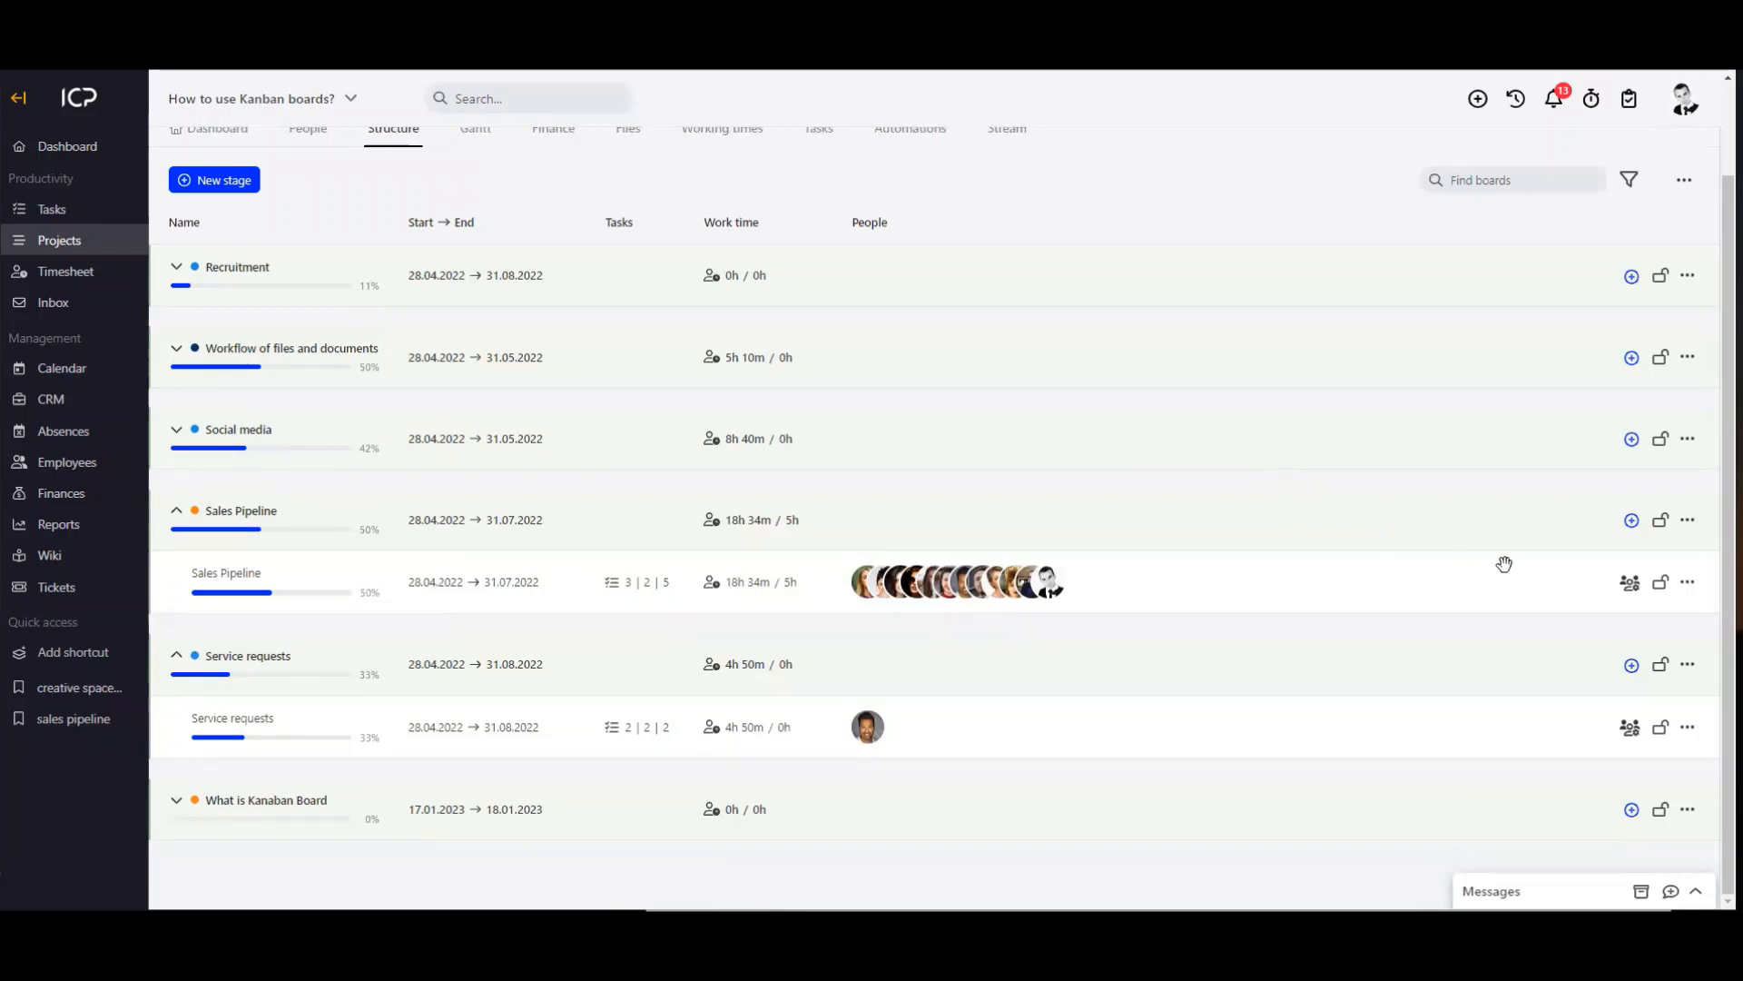
left_click(1690, 583)
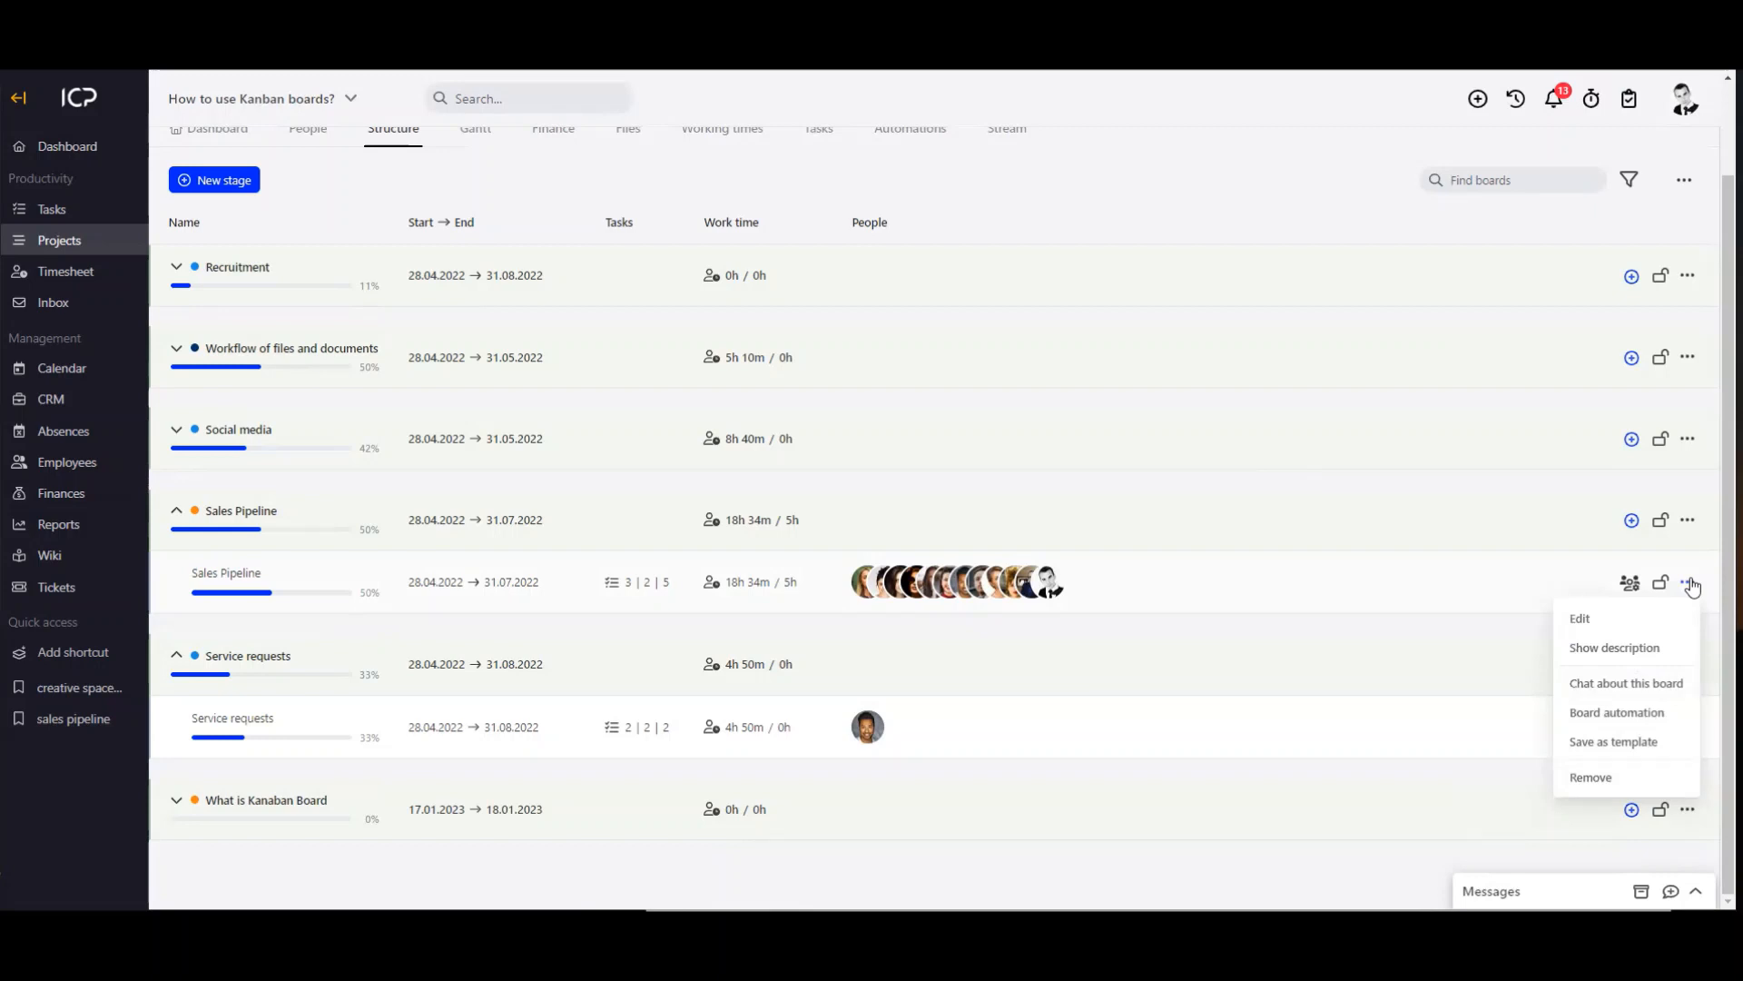
left_click(1640, 743)
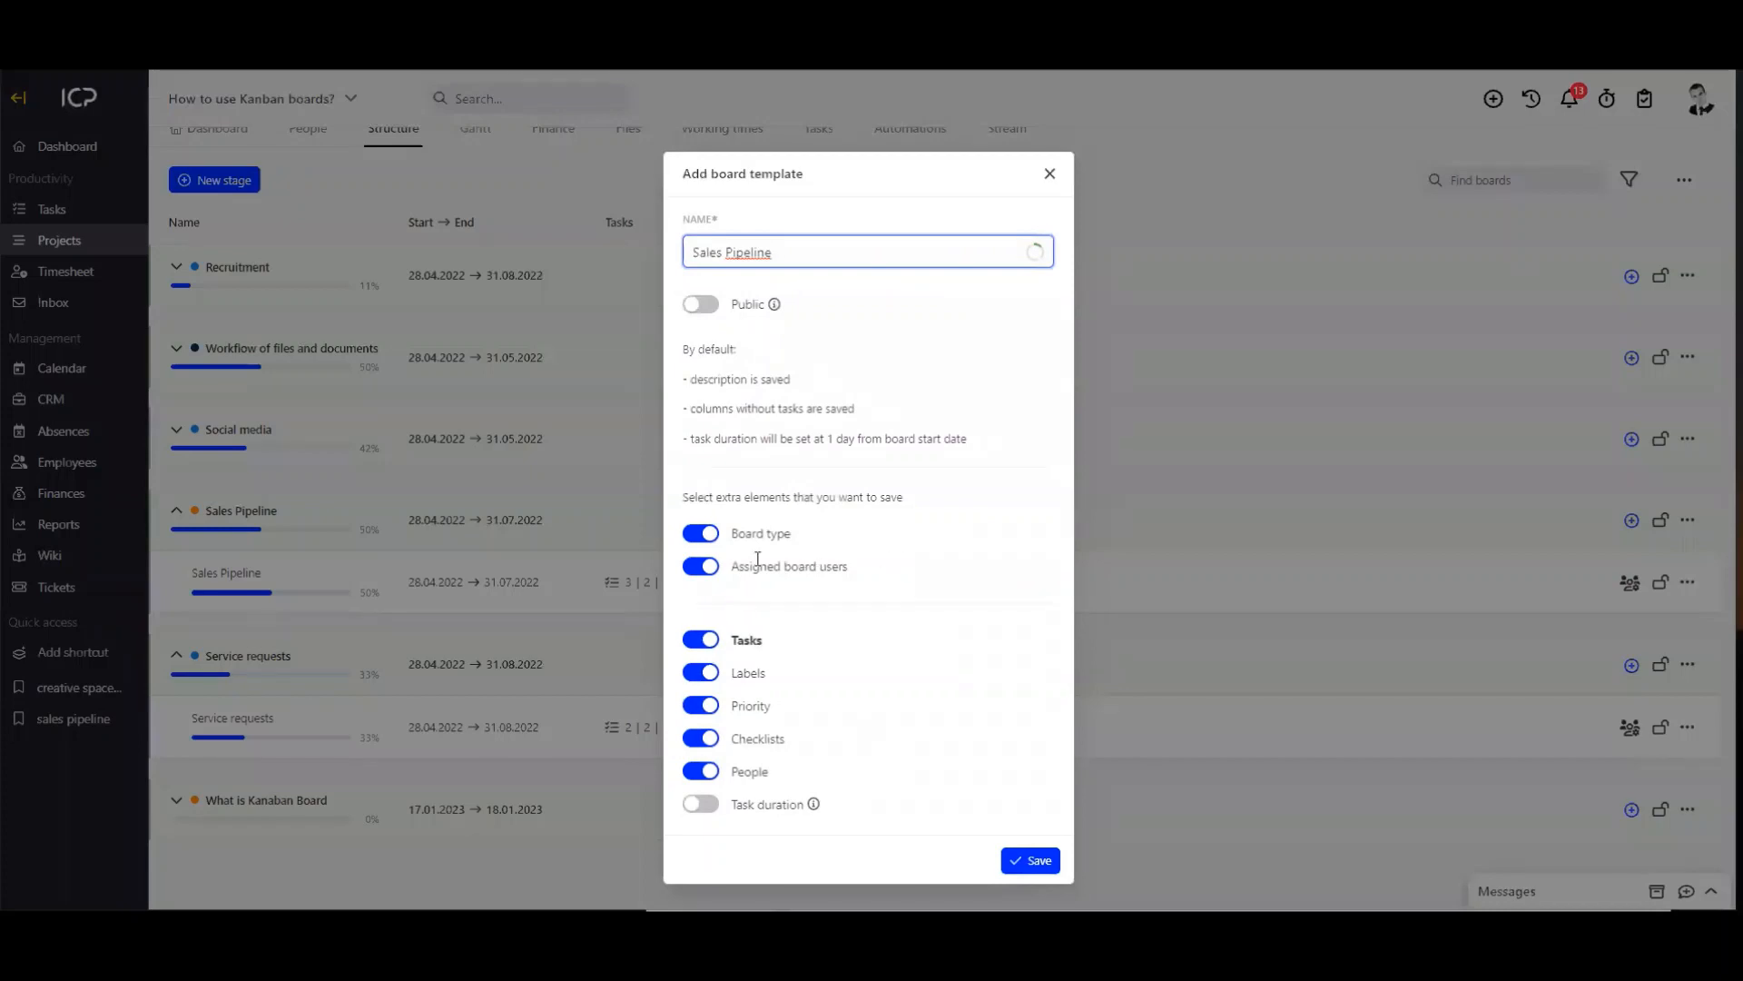
left_click(701, 772)
left_click(700, 739)
left_click(701, 706)
left_click(699, 673)
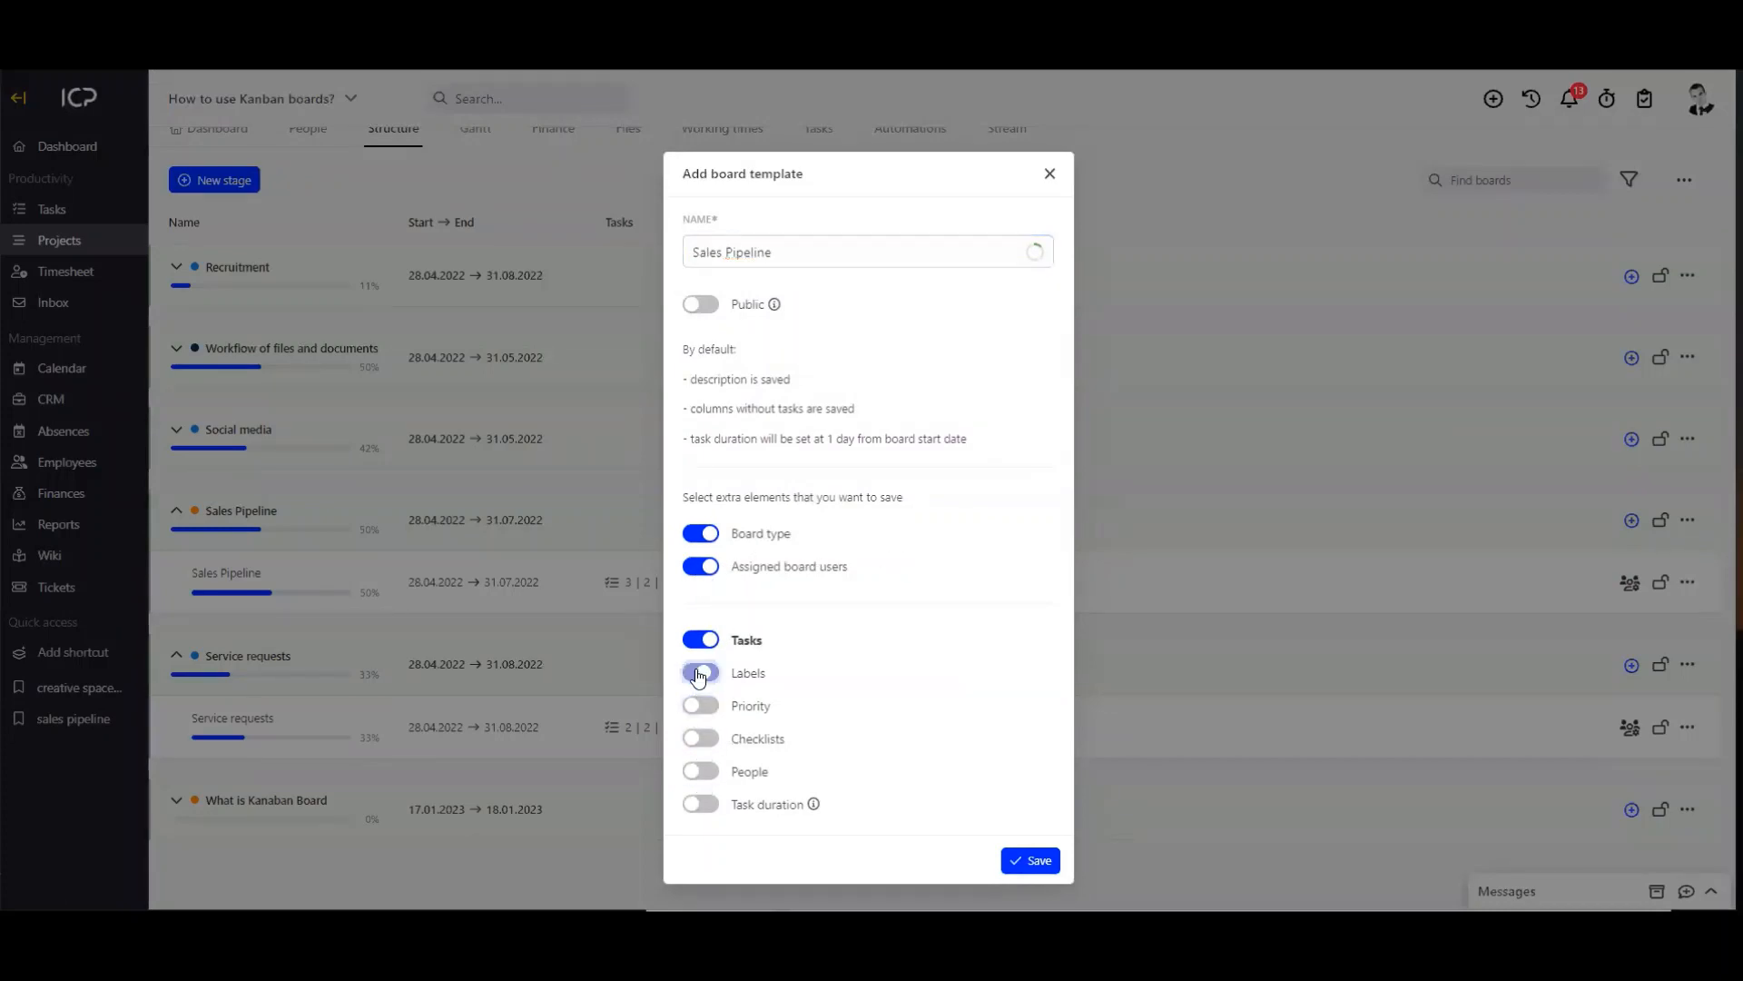
left_click(700, 640)
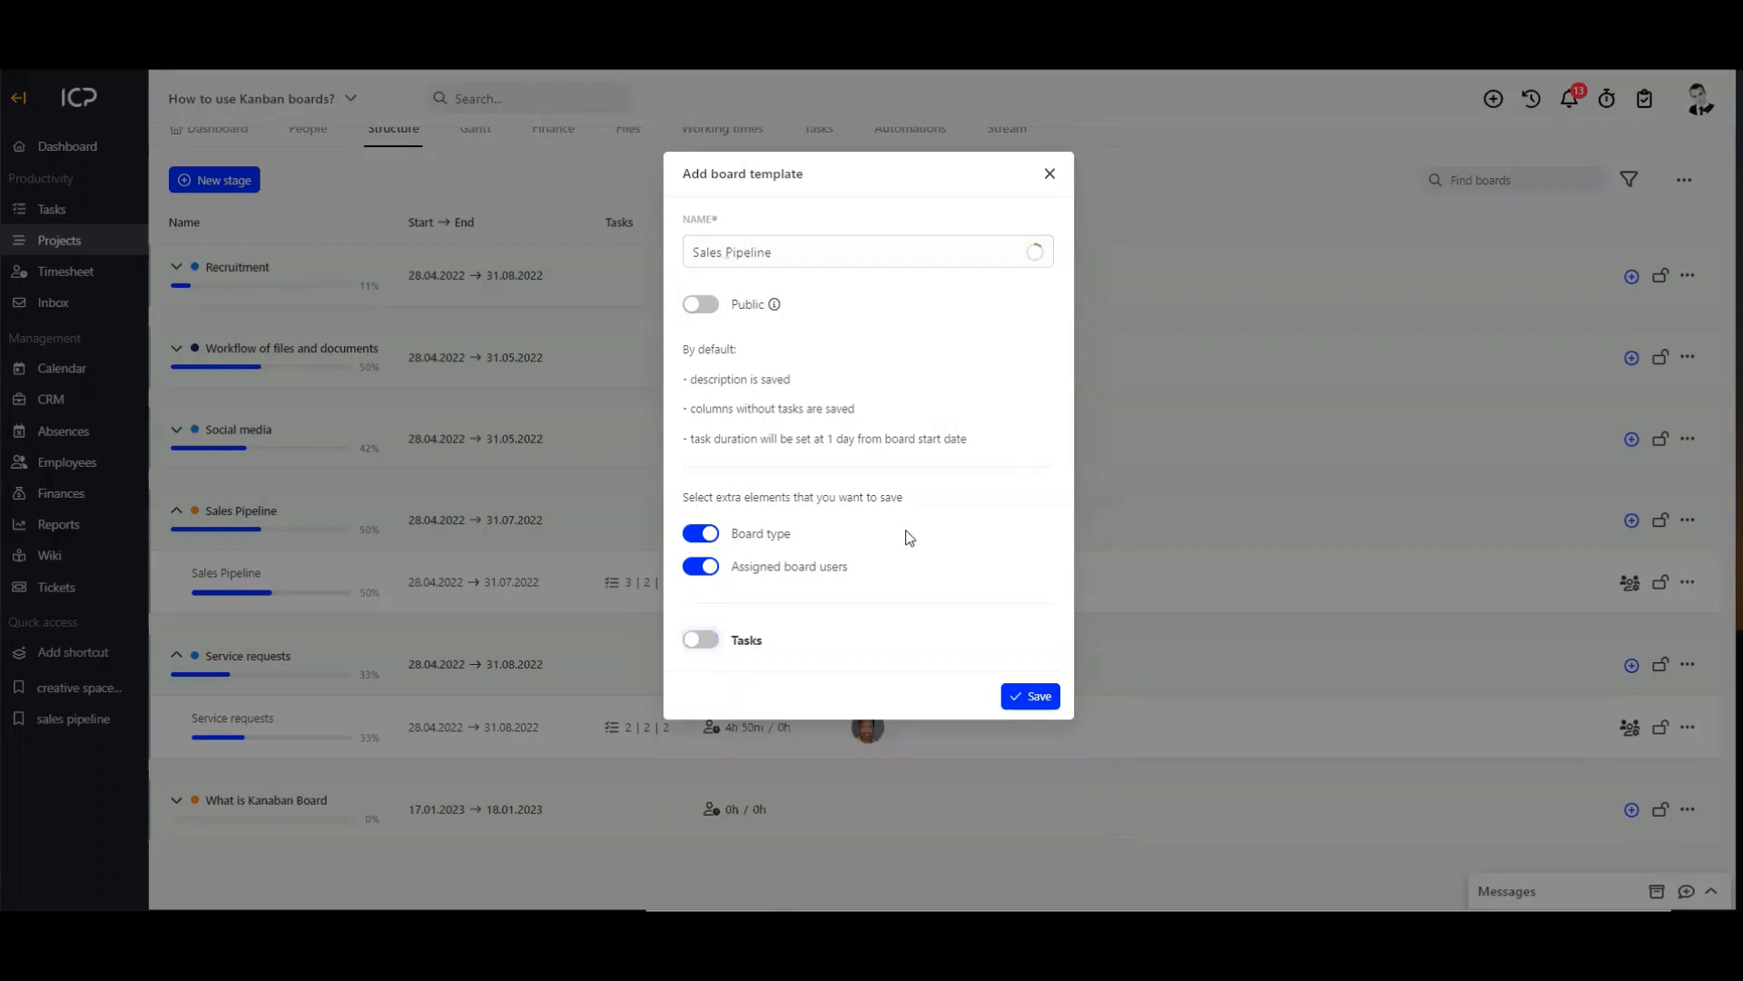
left_click(1050, 175)
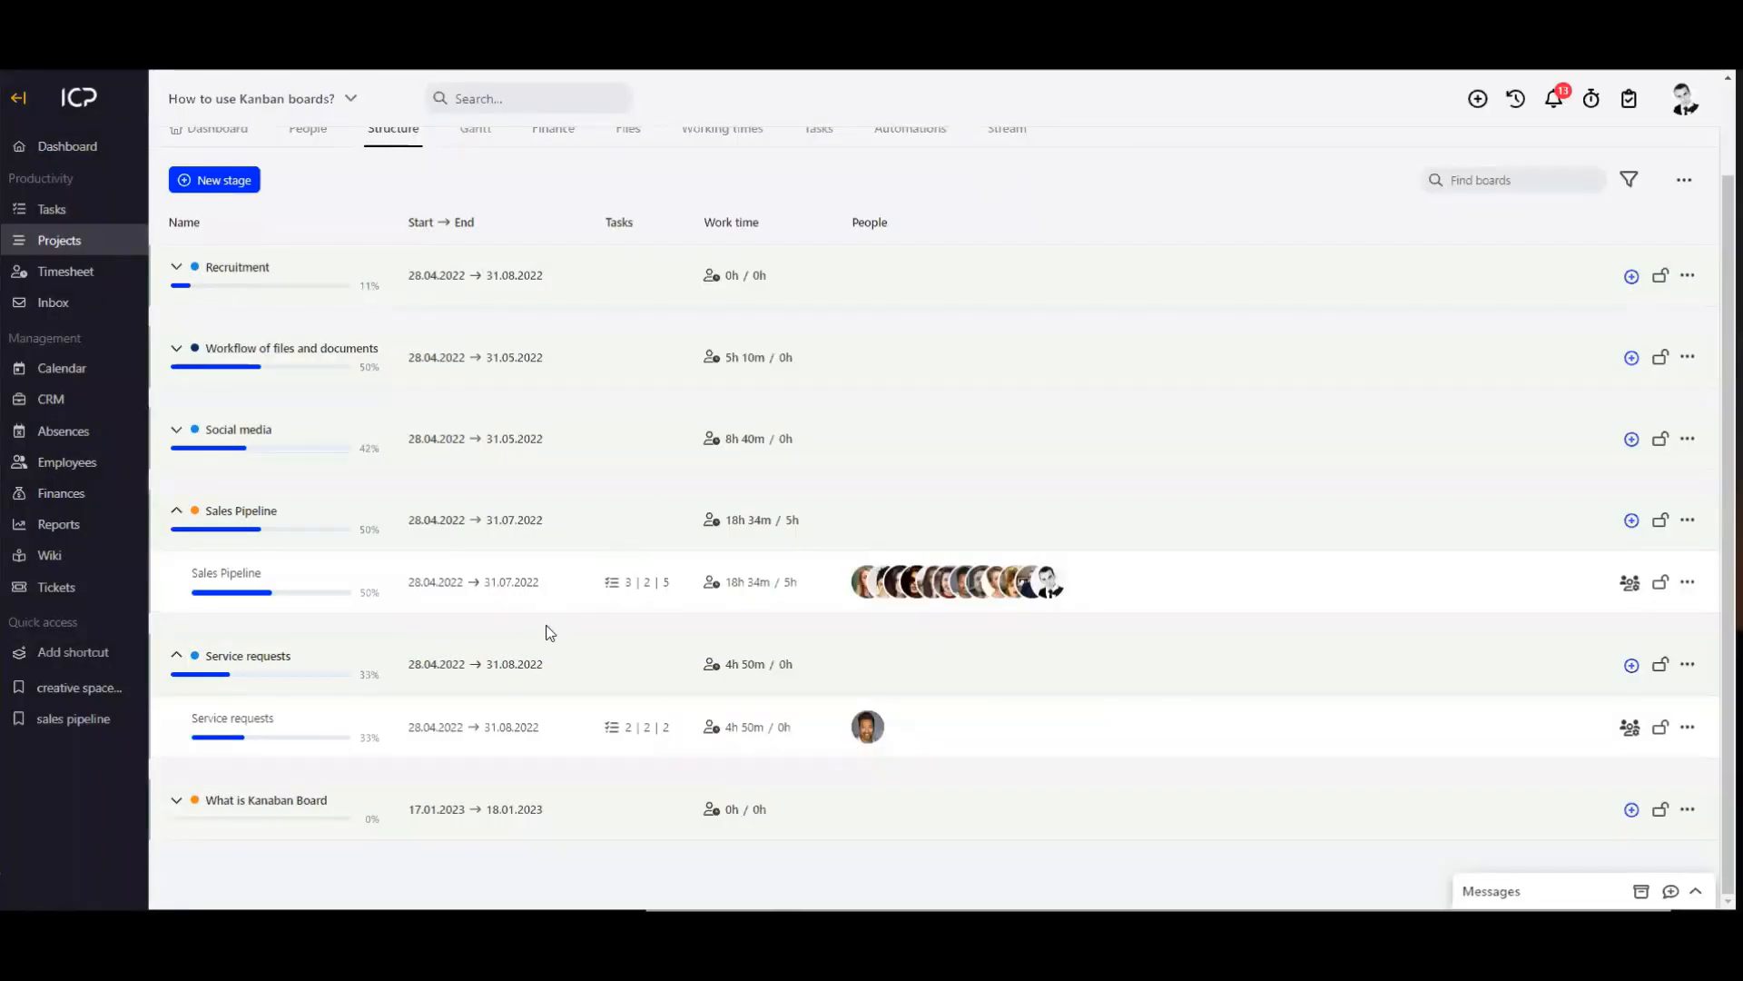
Step: View the Sales Pipeline board's columns and go back to the project's structure
left_click(240, 572)
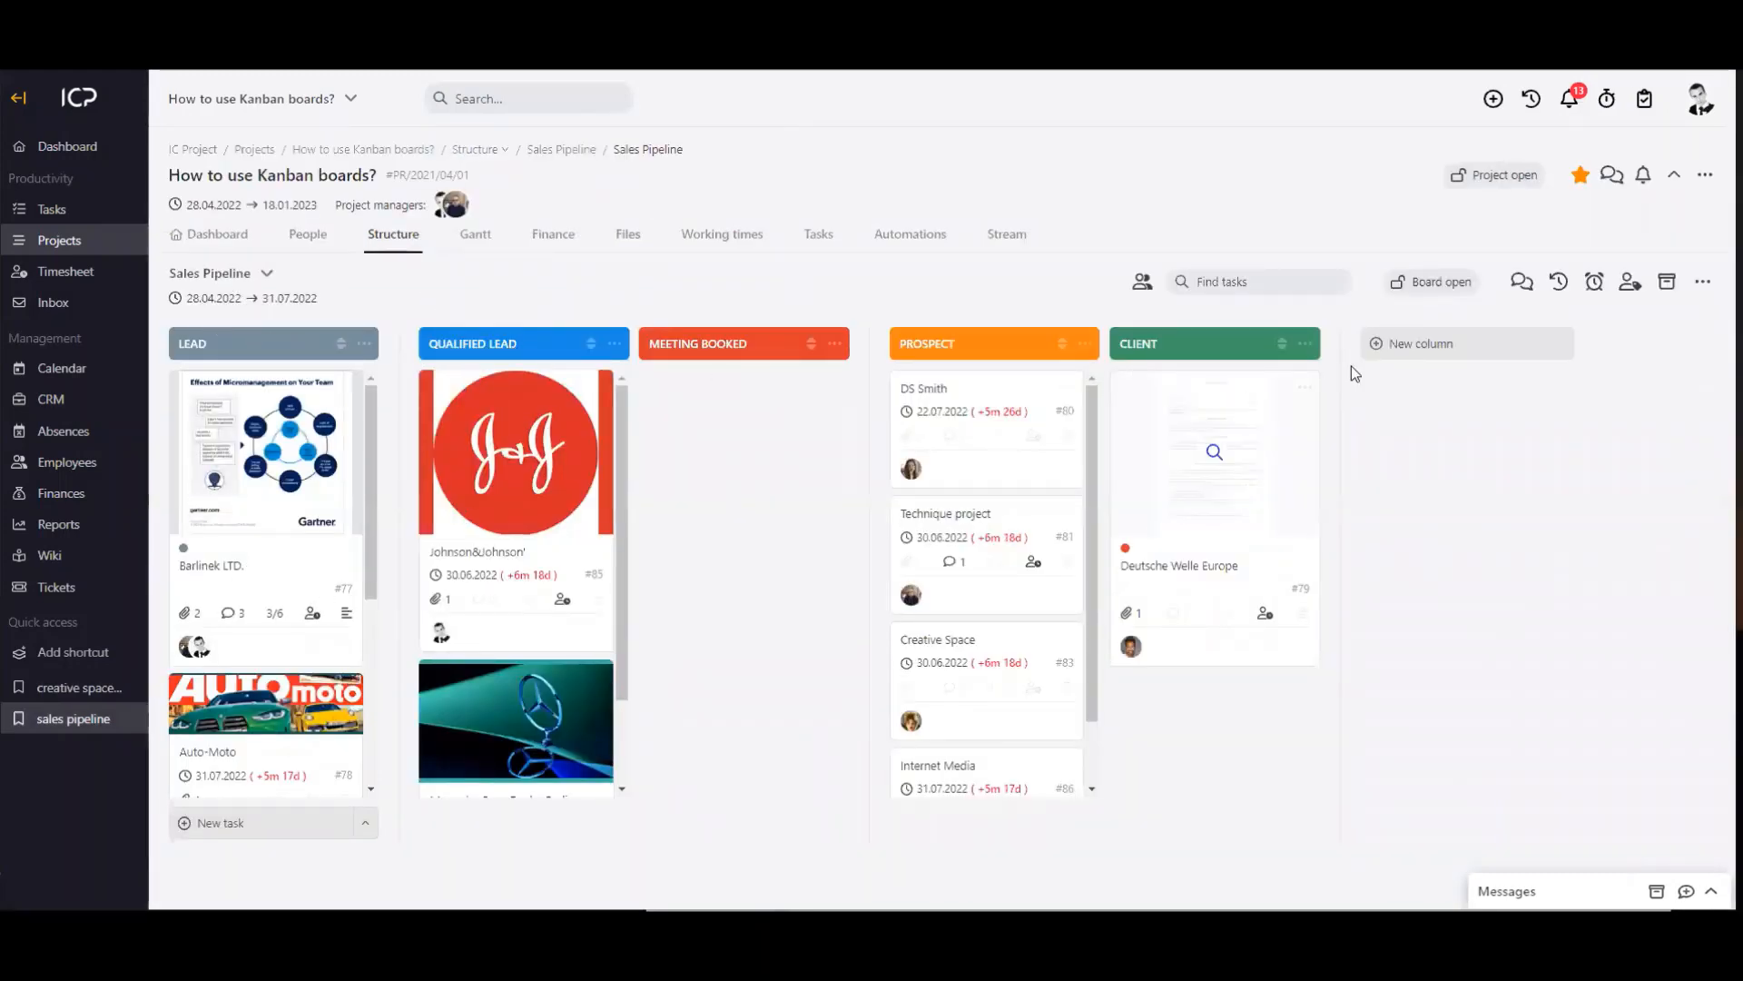
left_click(413, 239)
Step: Create a new board in the Sales Pipeline stage from the Sales Pipeline Template, keeping the filled-in name, status, dates and description
scroll(700, 650, "down", 2)
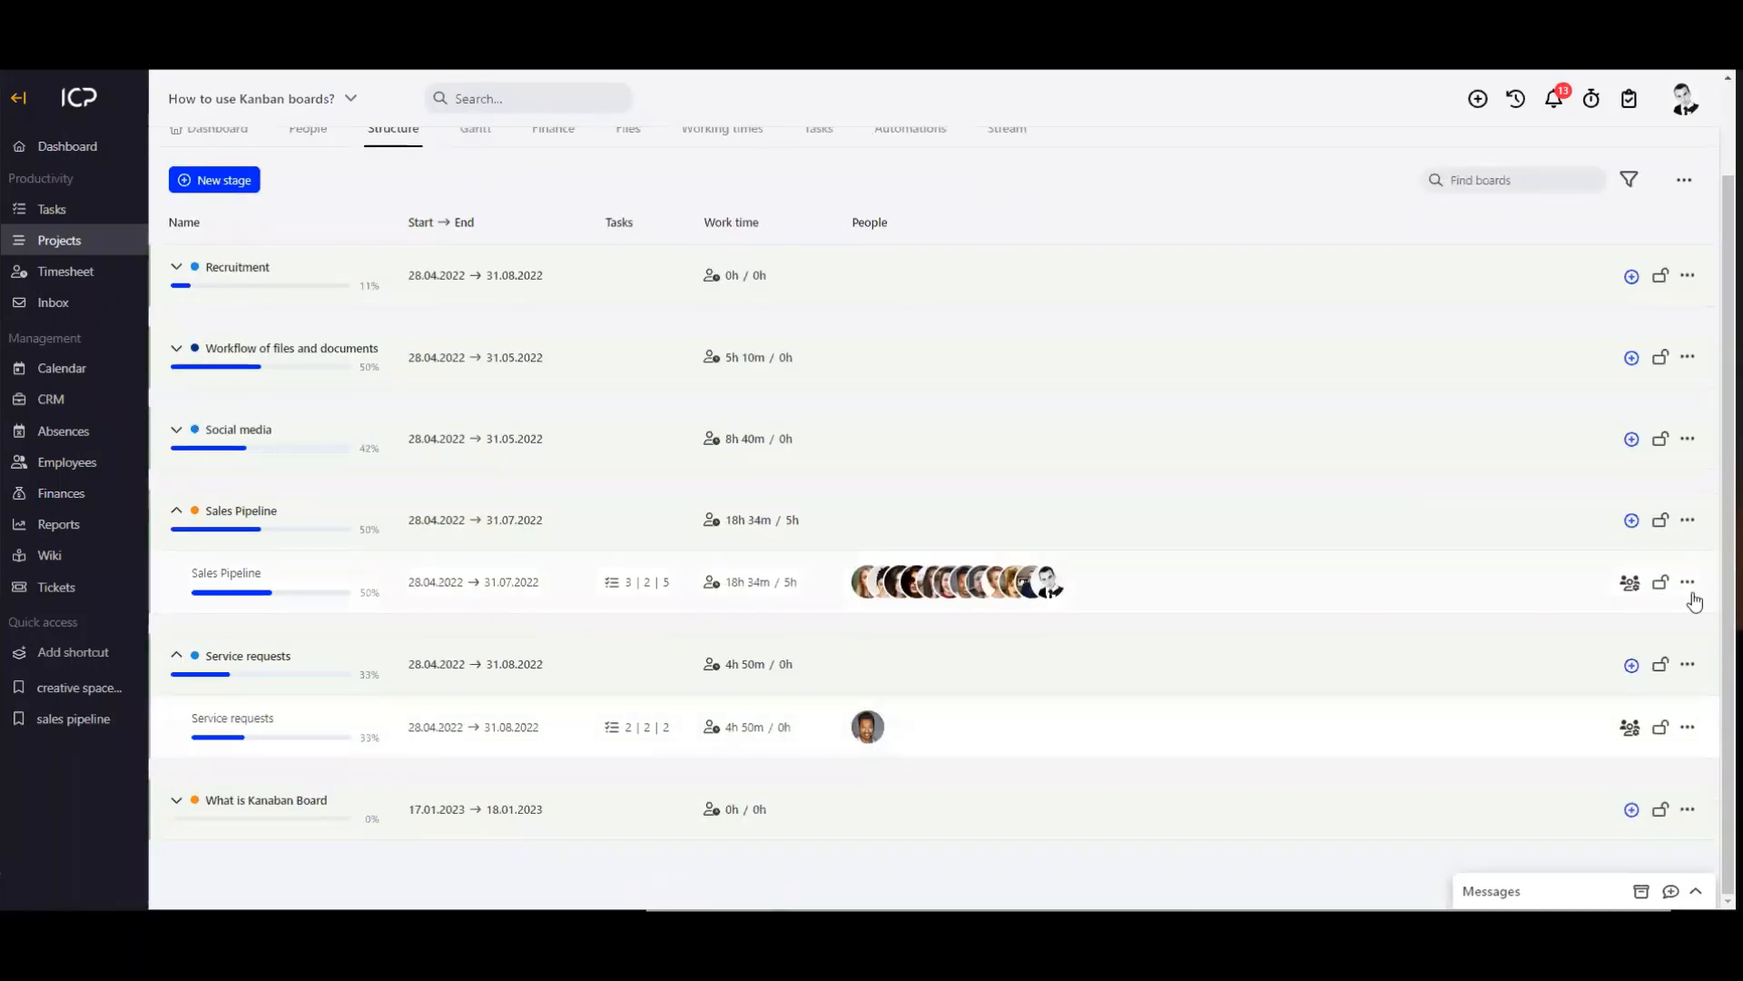
left_click(1631, 521)
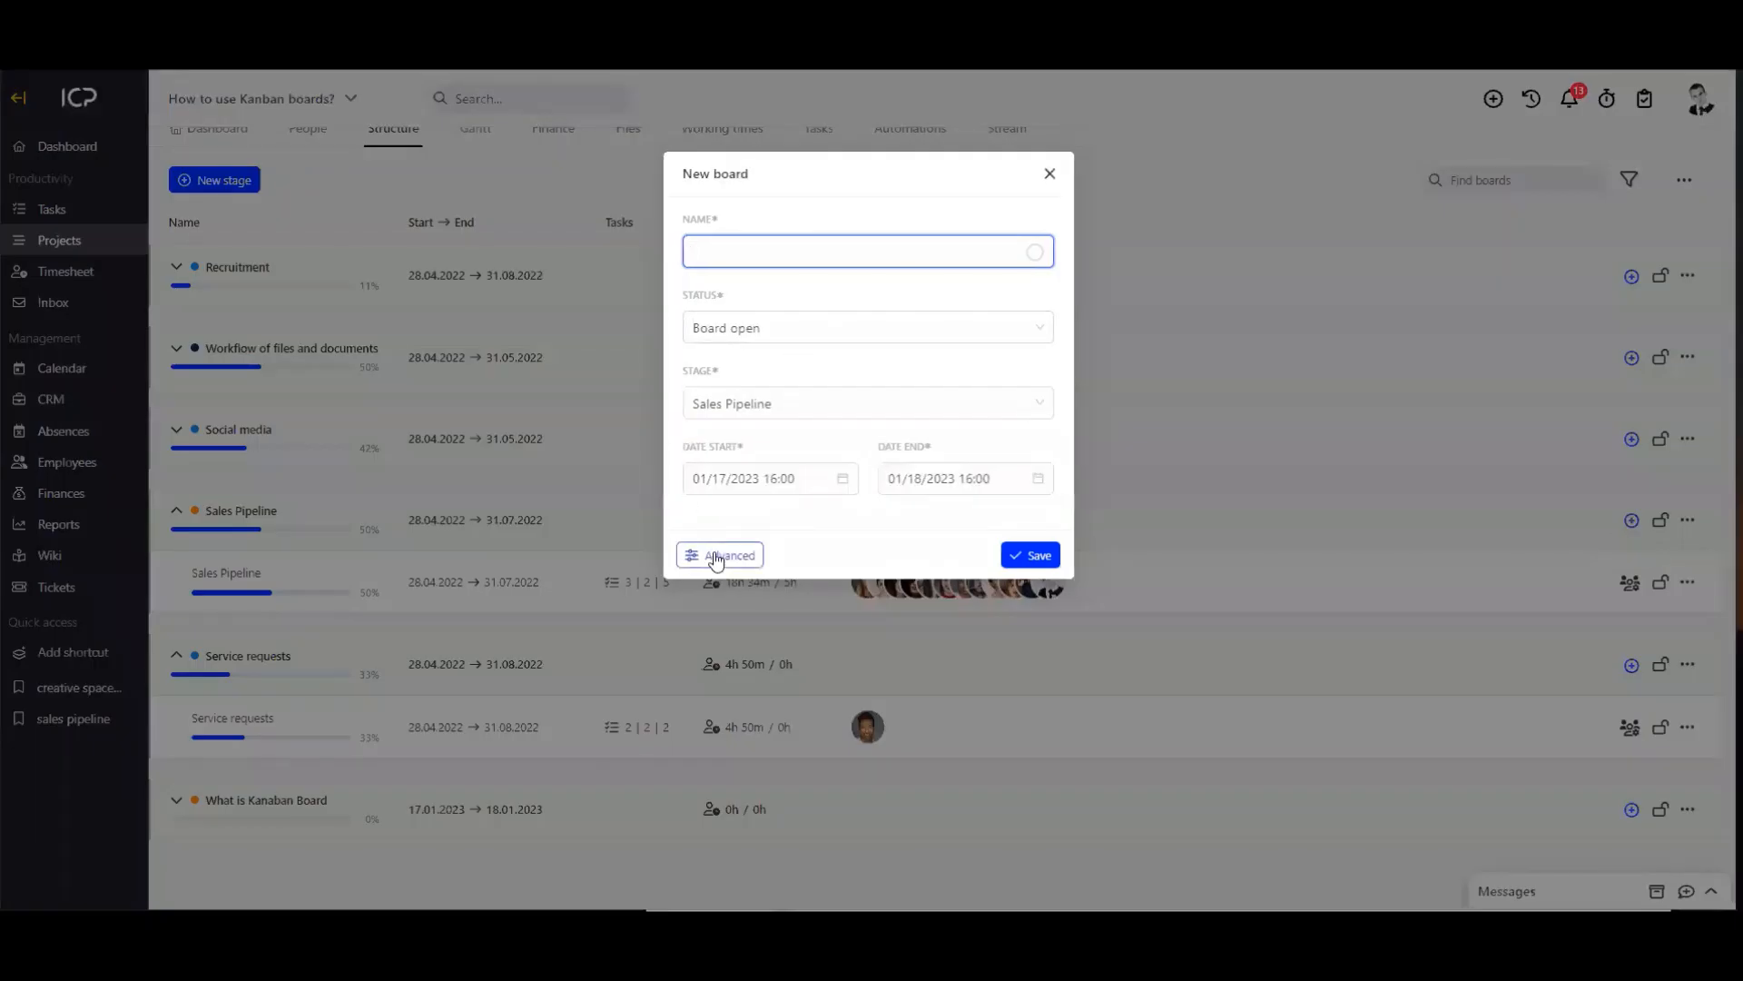
left_click(718, 556)
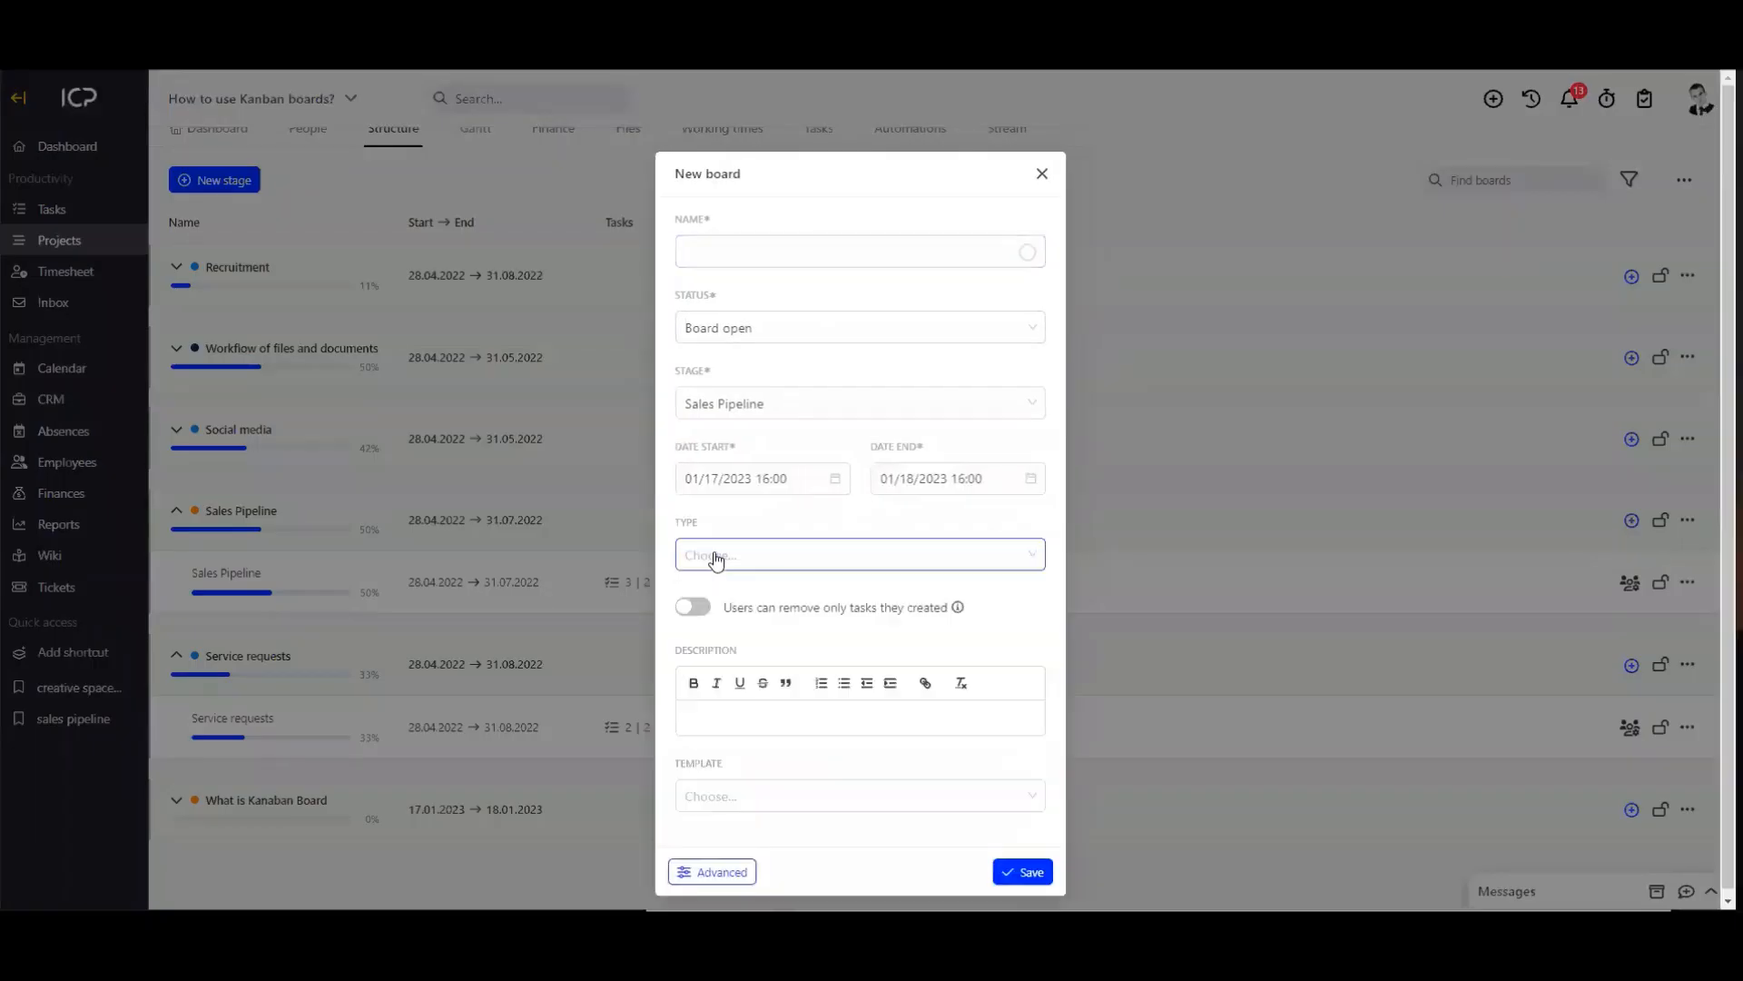
left_click(771, 792)
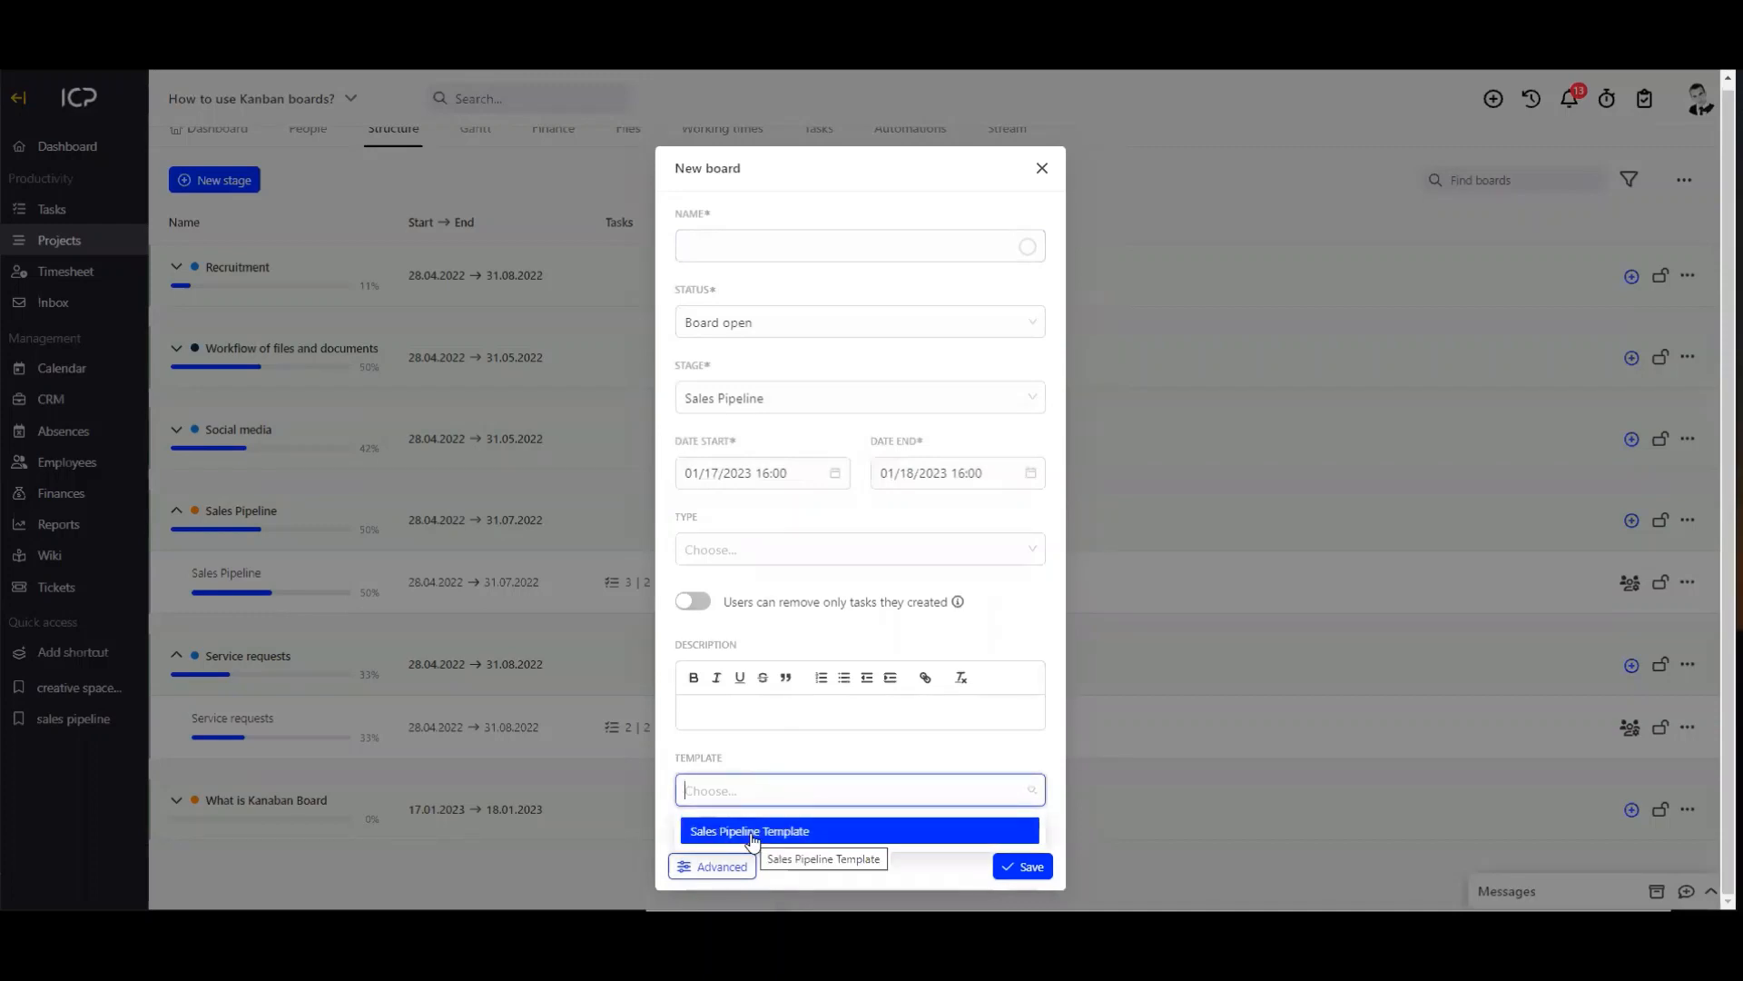
left_click(752, 831)
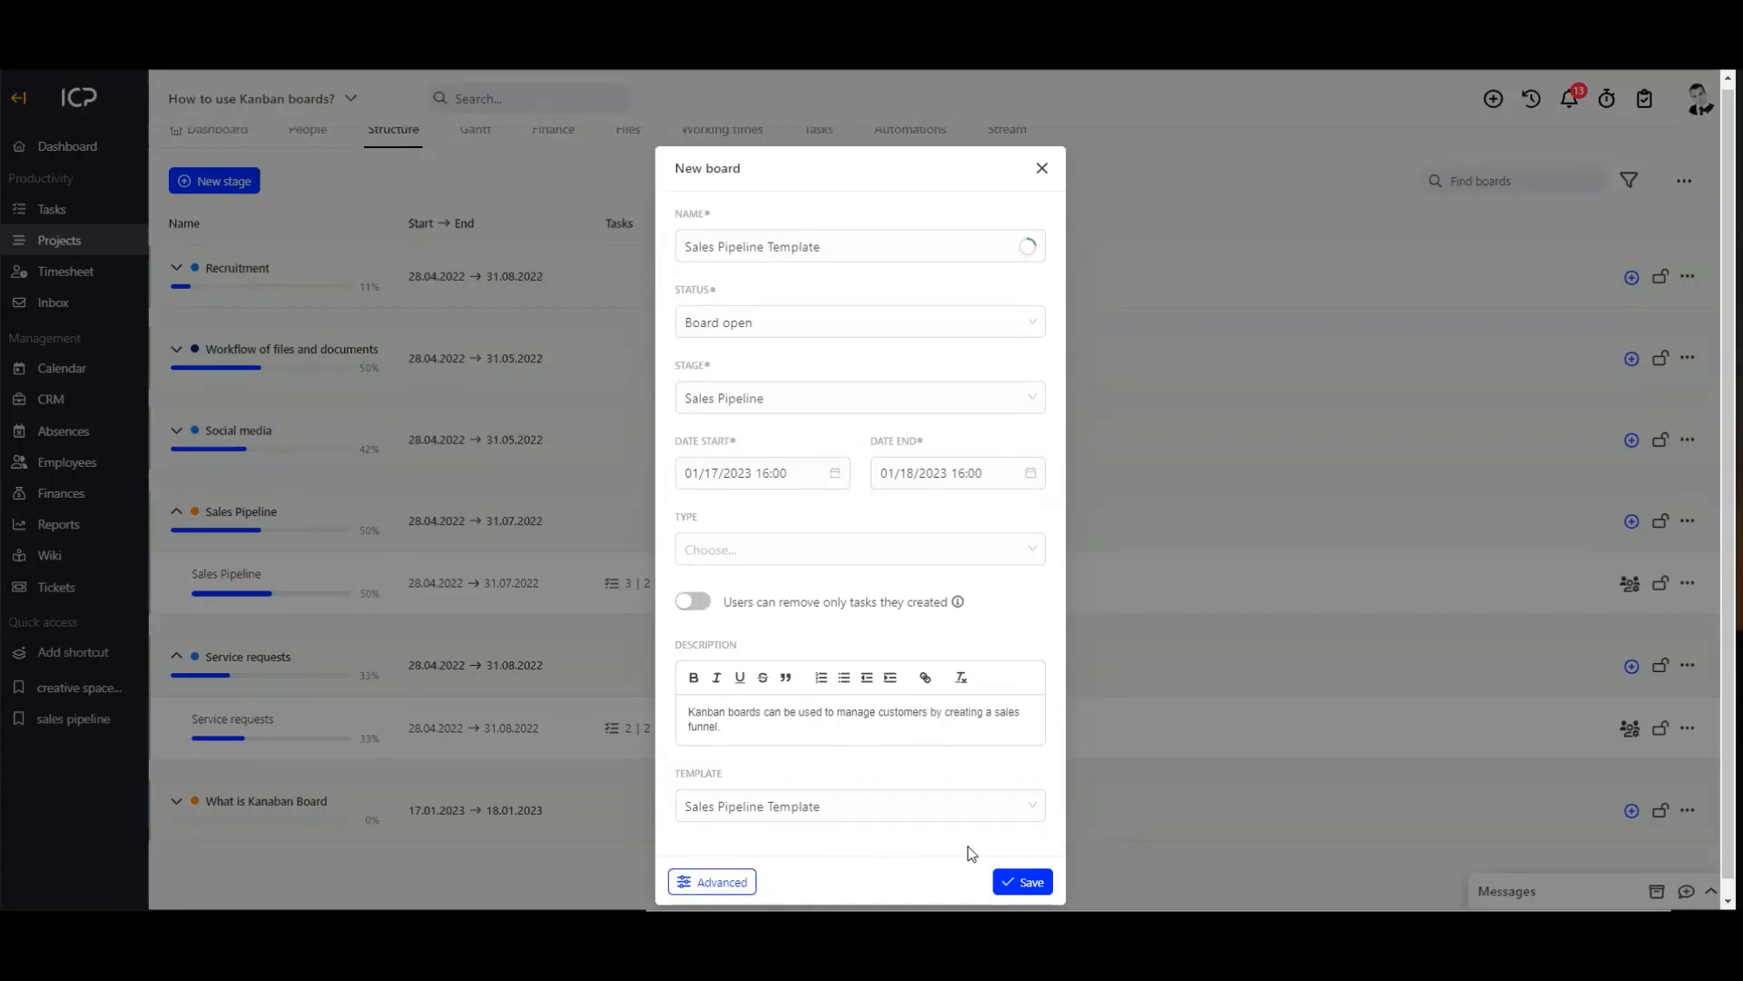
left_click(1024, 881)
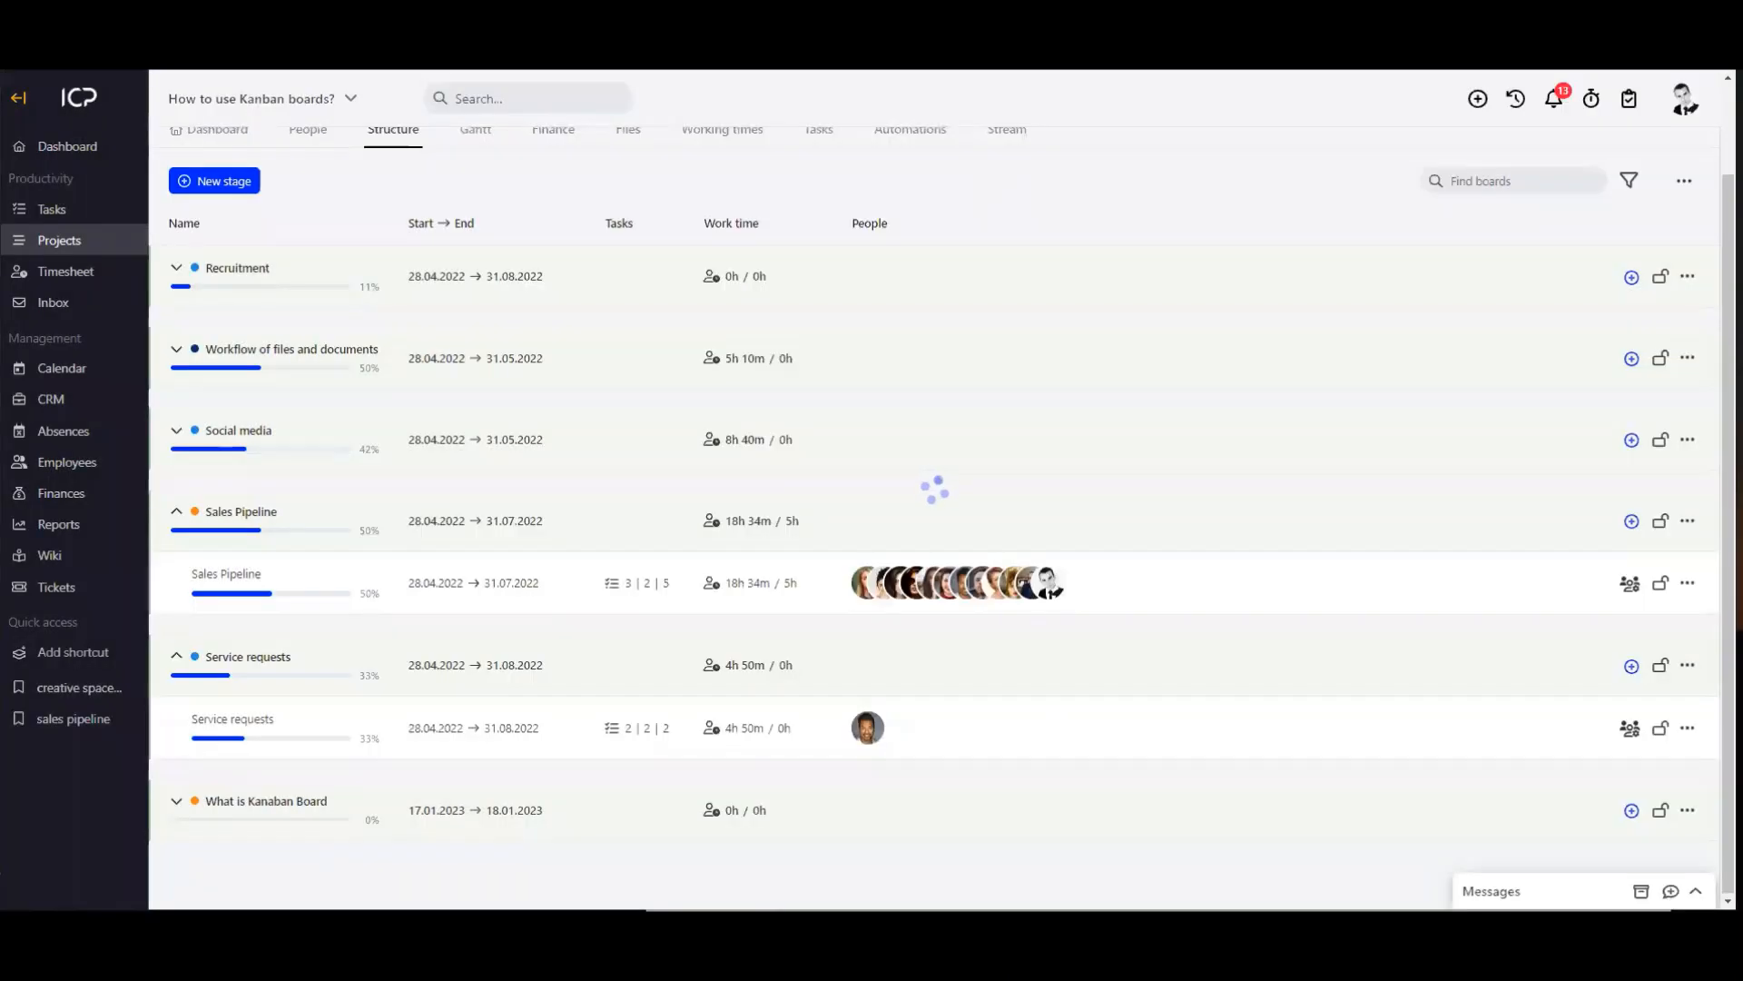
Step: View the columns of the new Sales Pipeline Template board and return to the project's structure
scroll(525, 809, "down", 1)
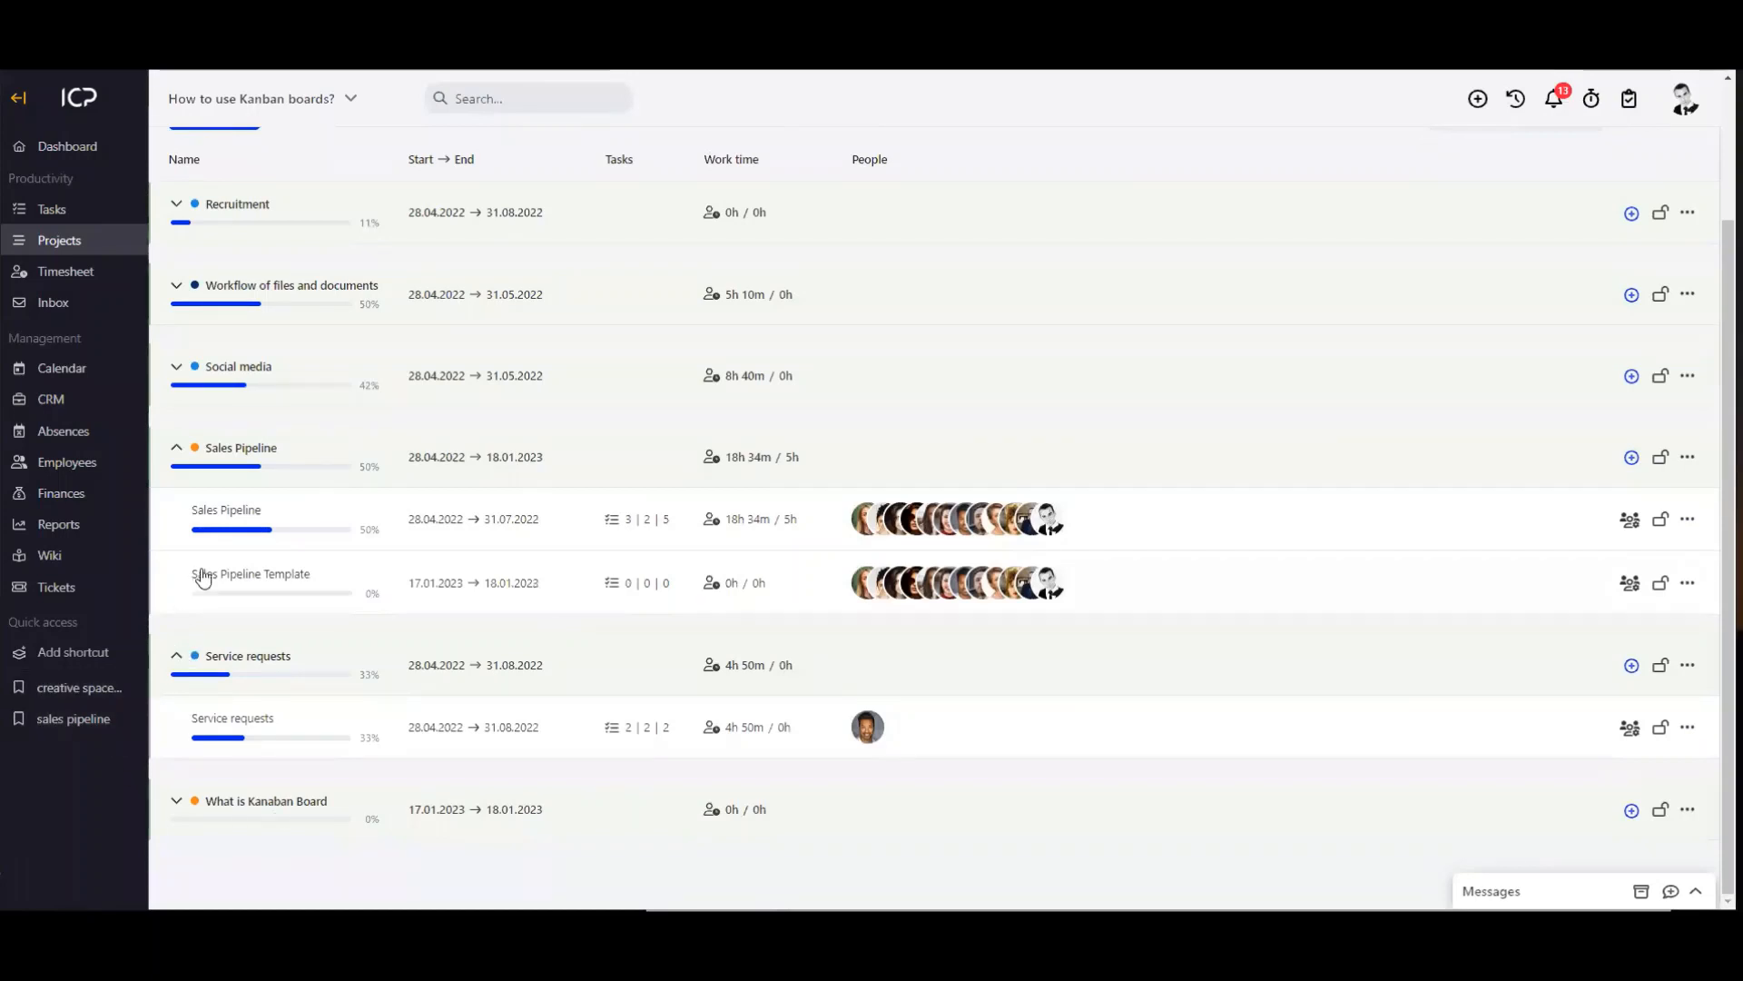
left_click(300, 579)
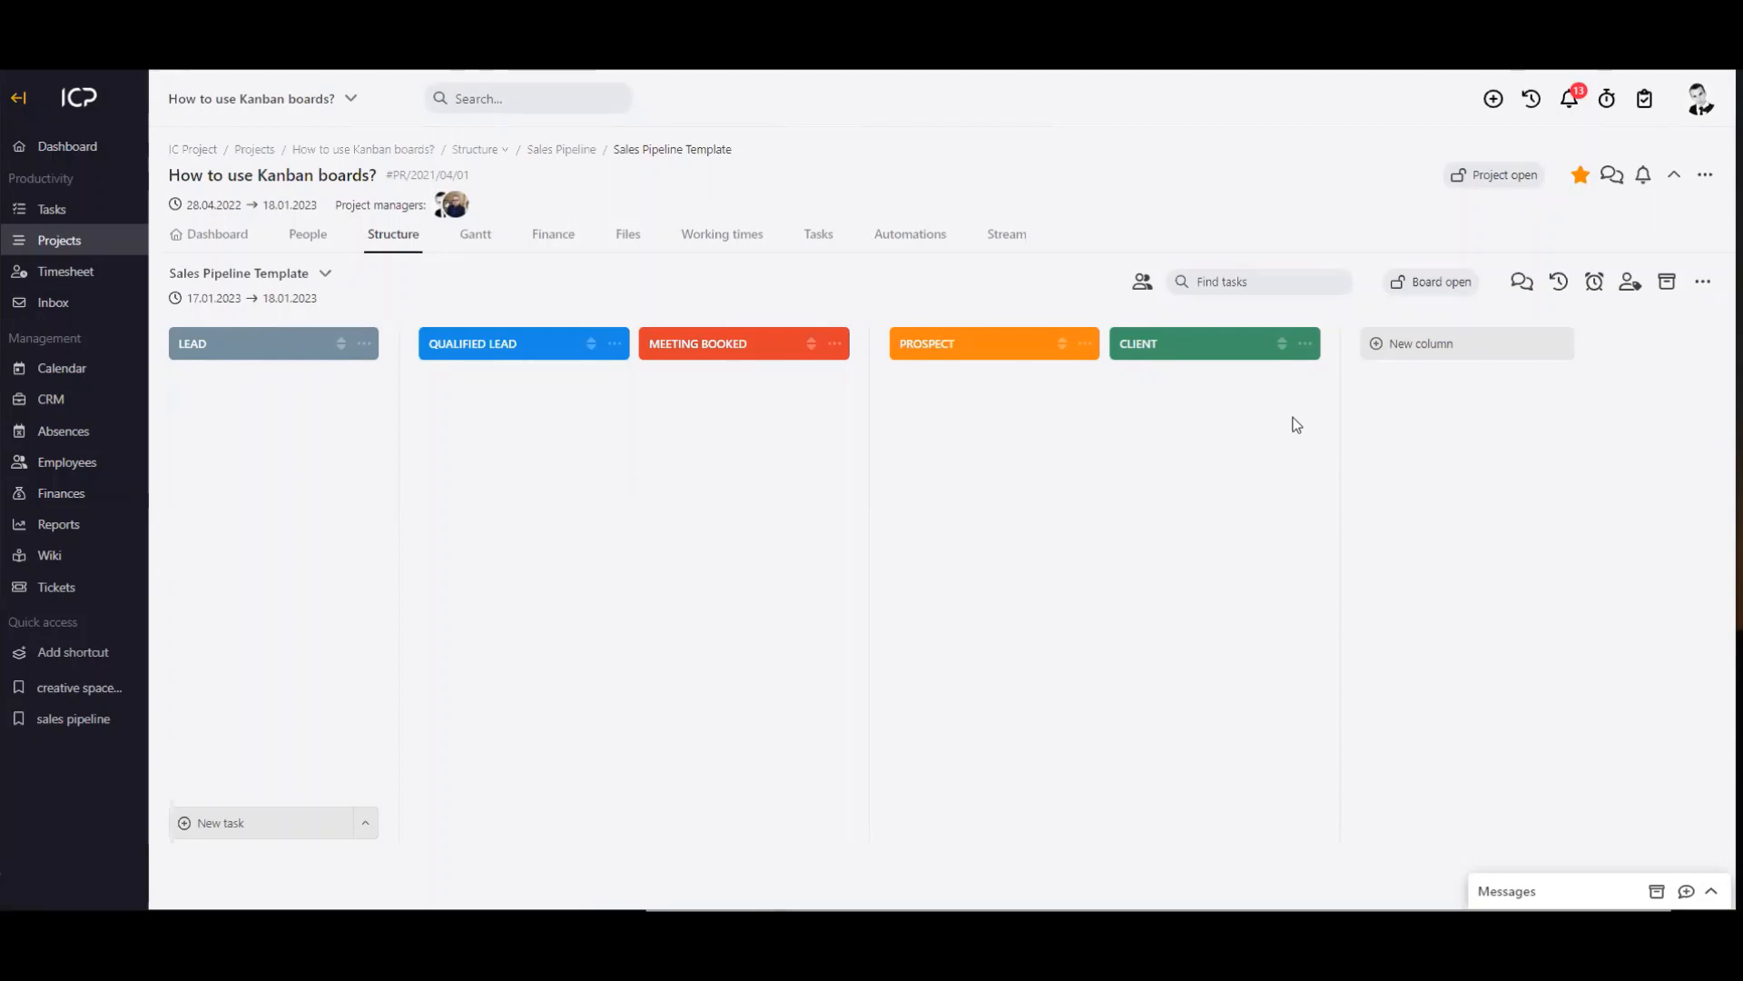
left_click(392, 234)
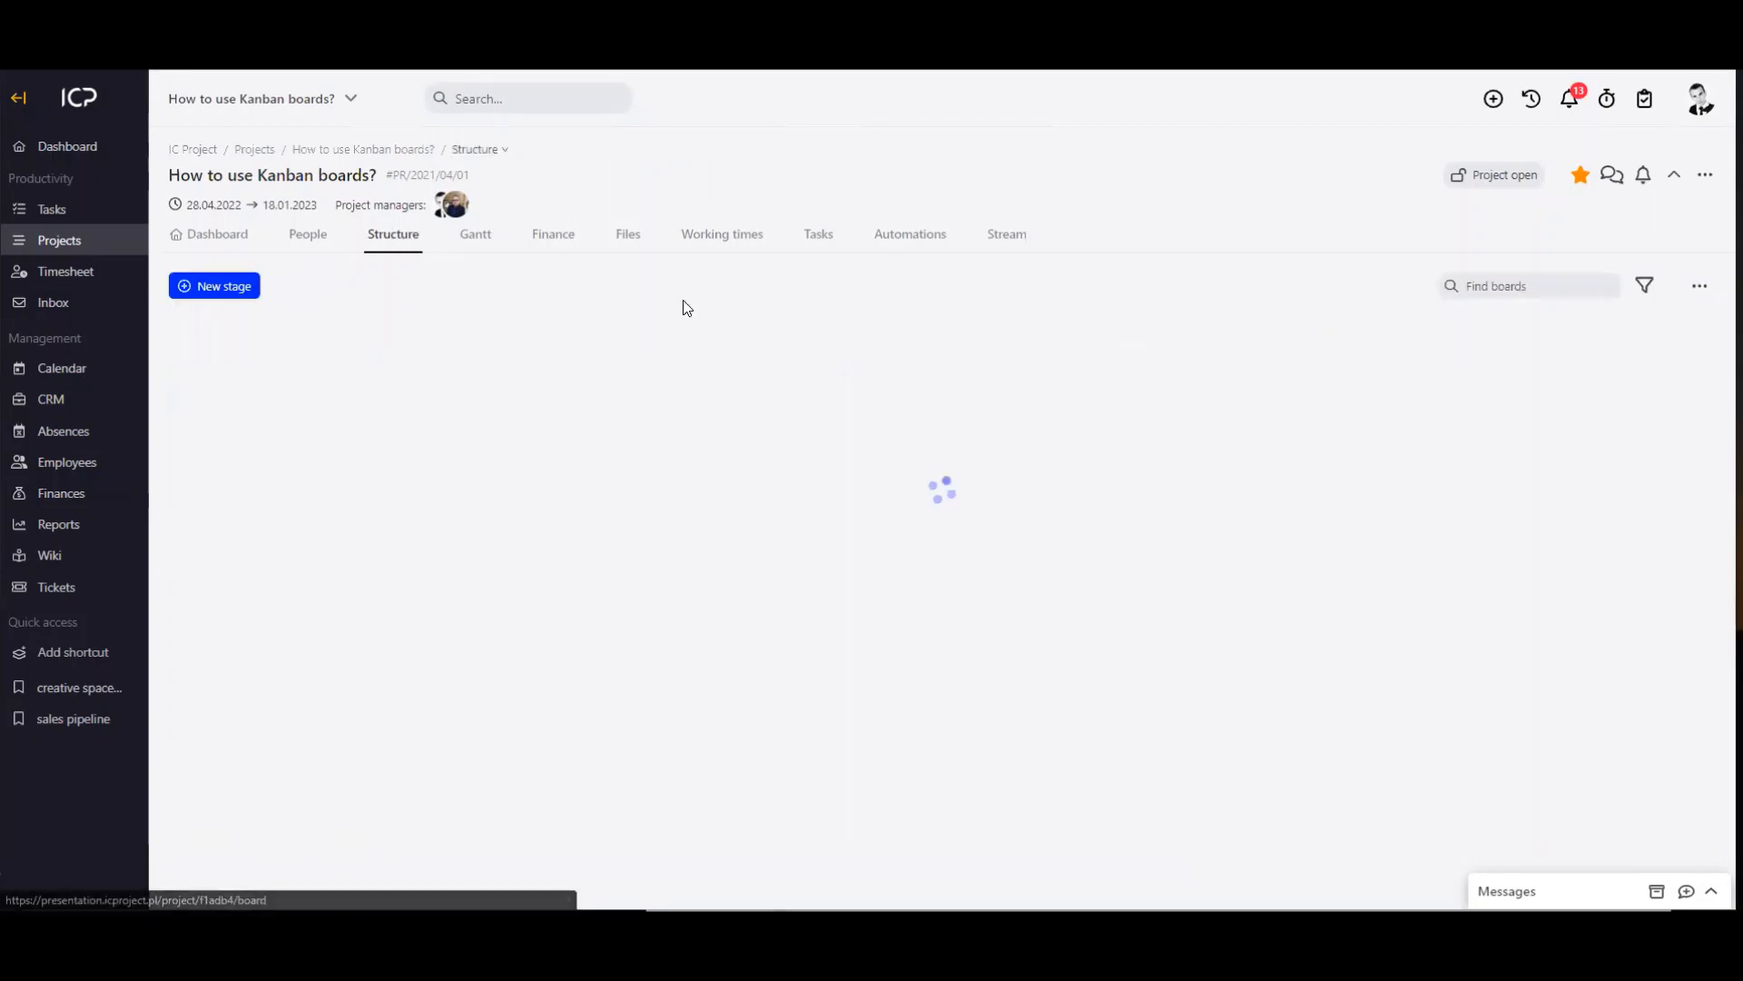
Step: View the actions for the Sales Pipeline Template board, open its board chat and close the chat again
scroll(726, 381, "down", 2)
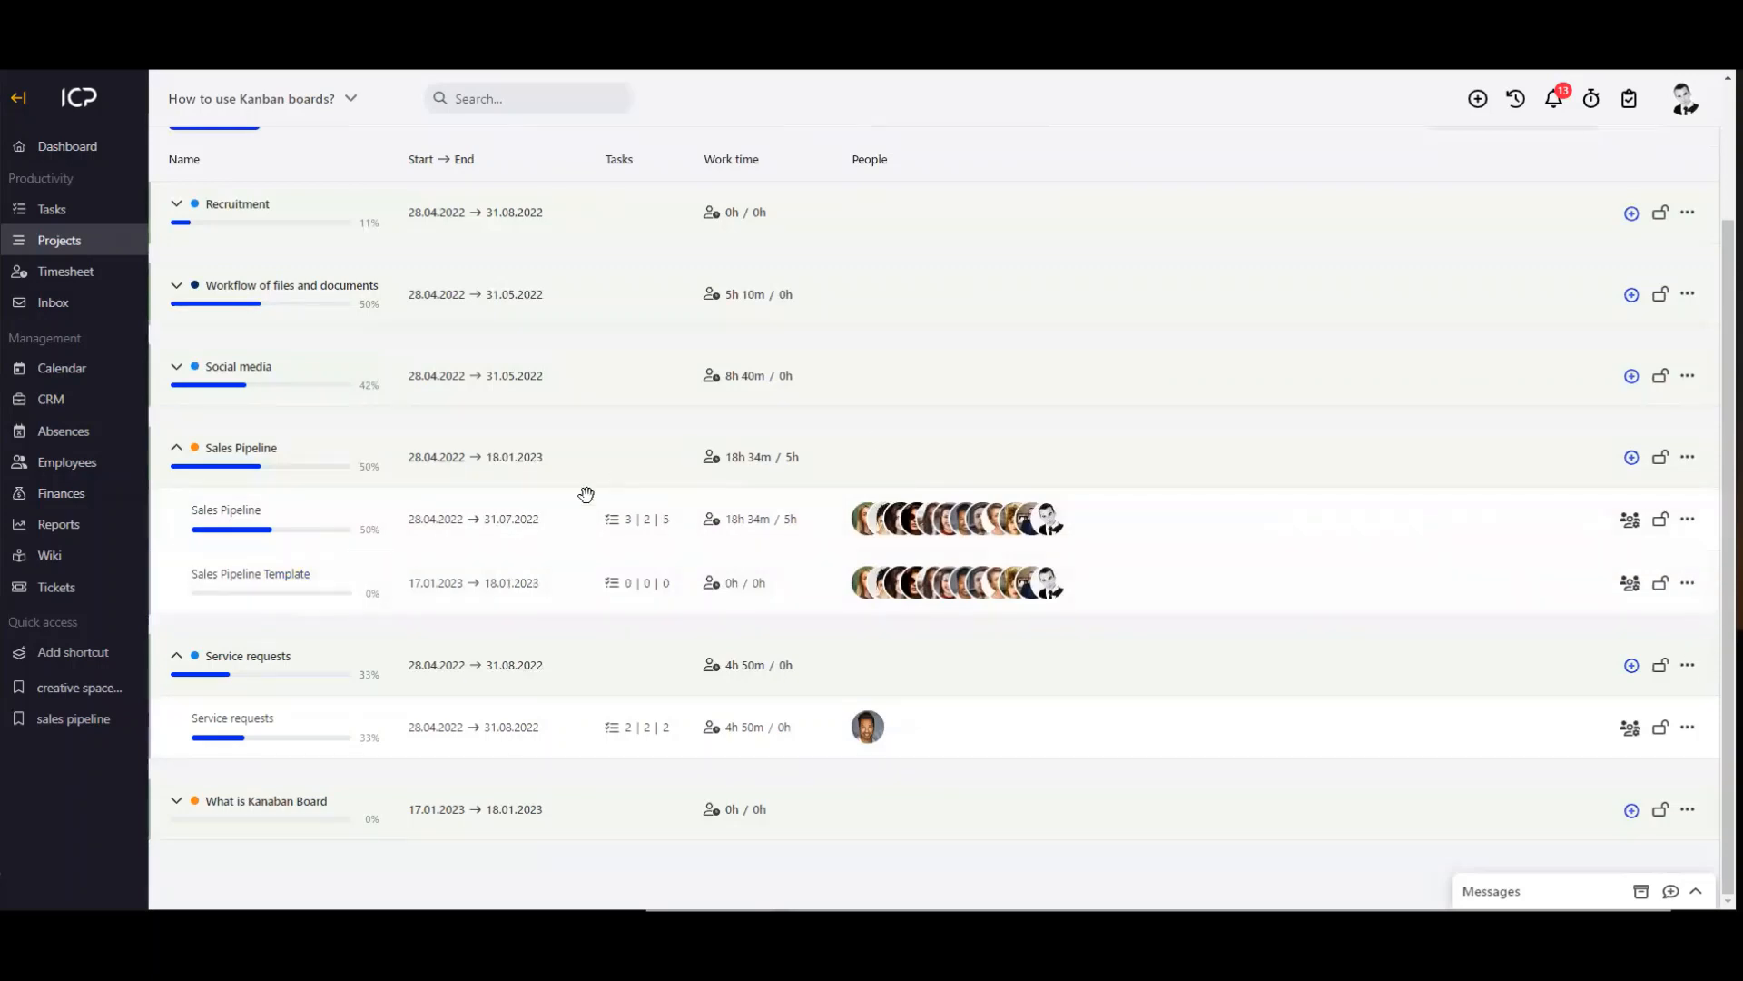
left_click(1688, 583)
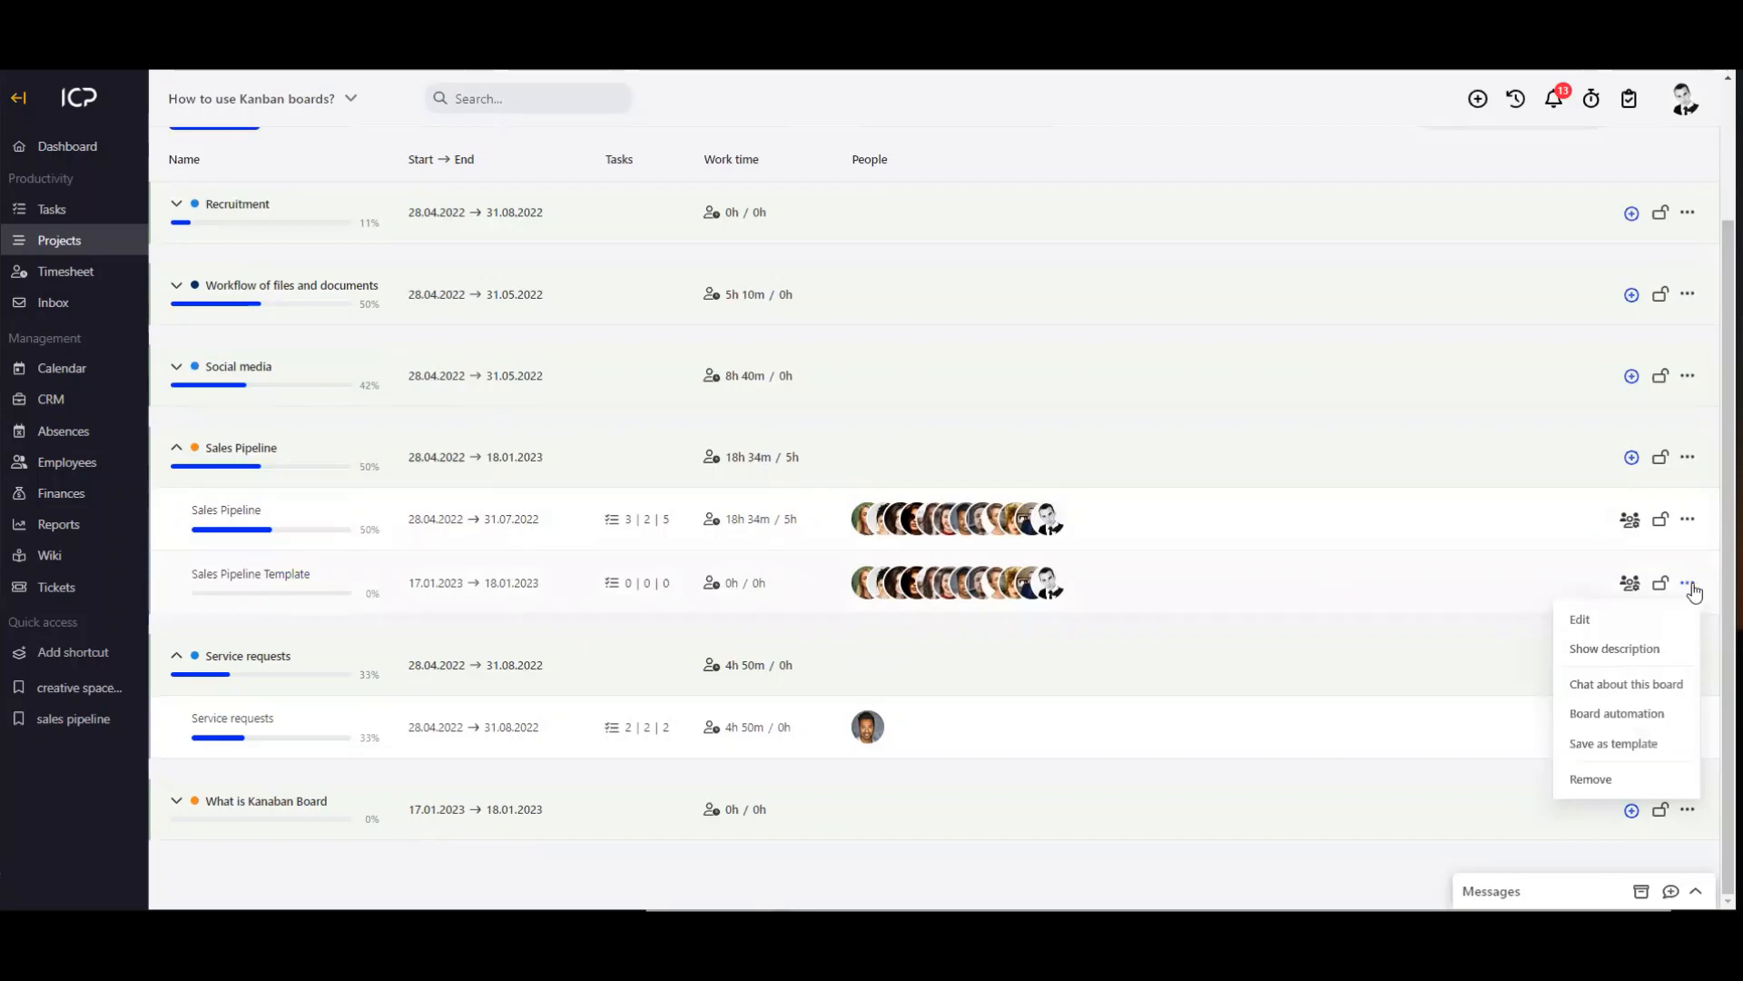
left_click(1642, 696)
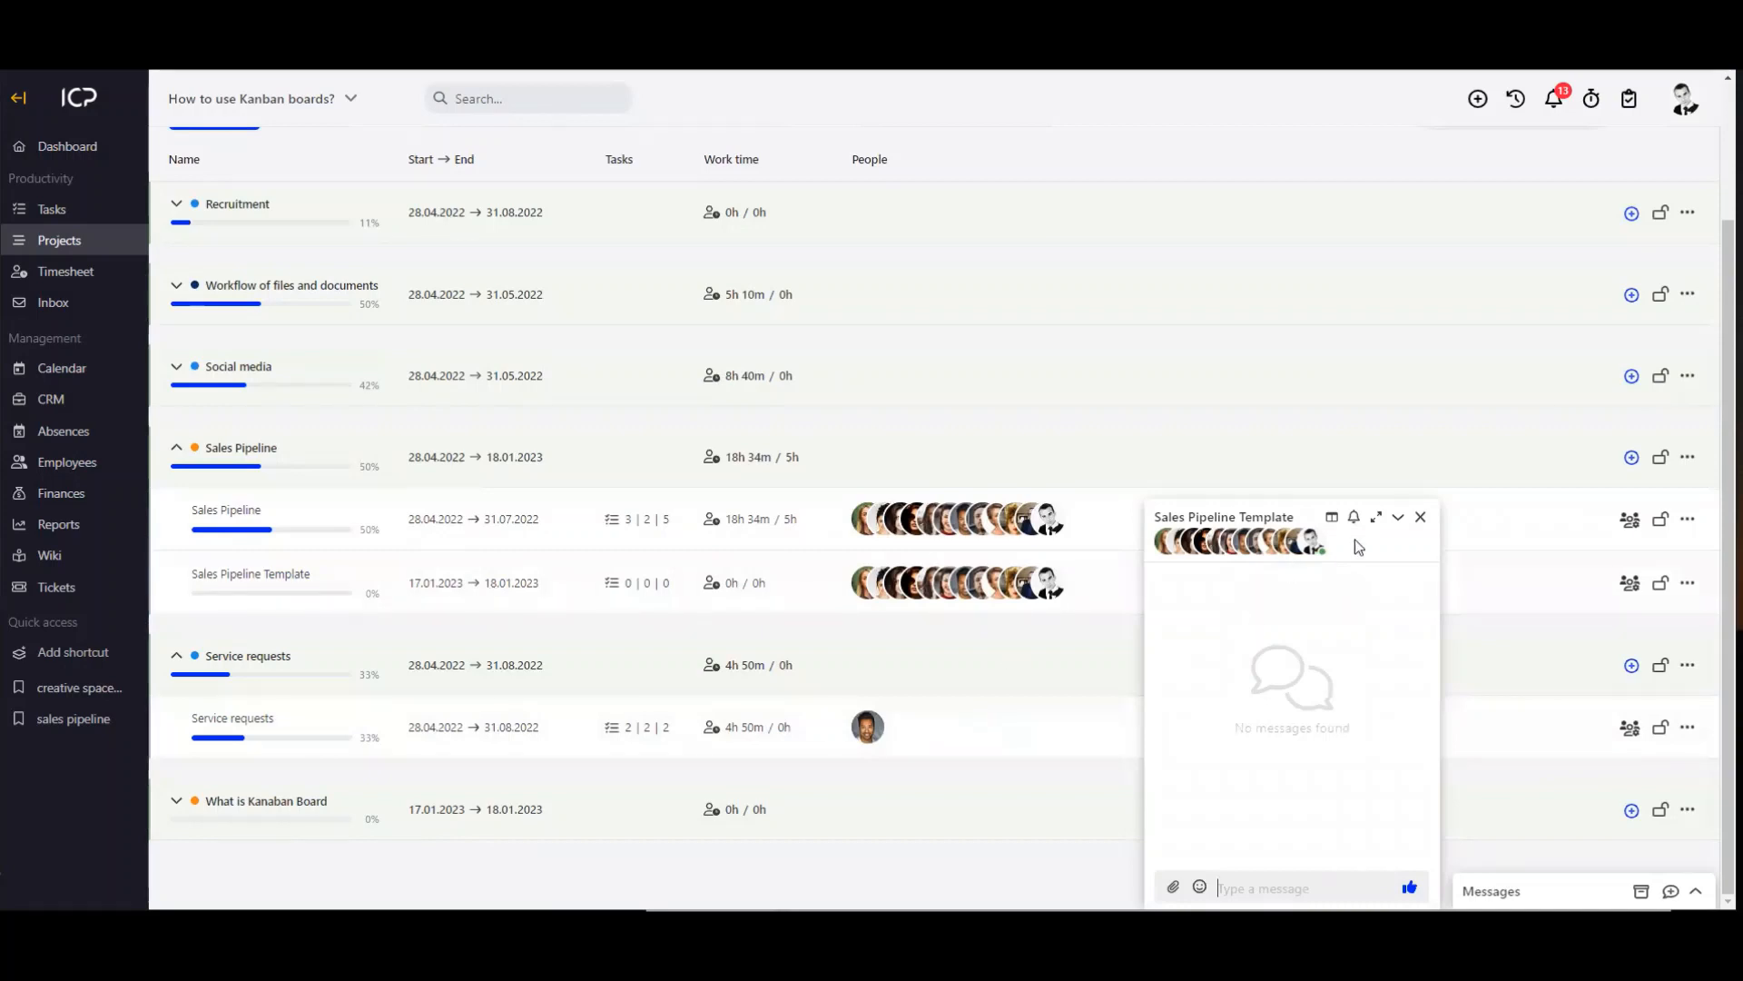
left_click(1420, 517)
Step: Check the actions available for the whole project, look at the project's chat and close it
scroll(1416, 509, "up", 2)
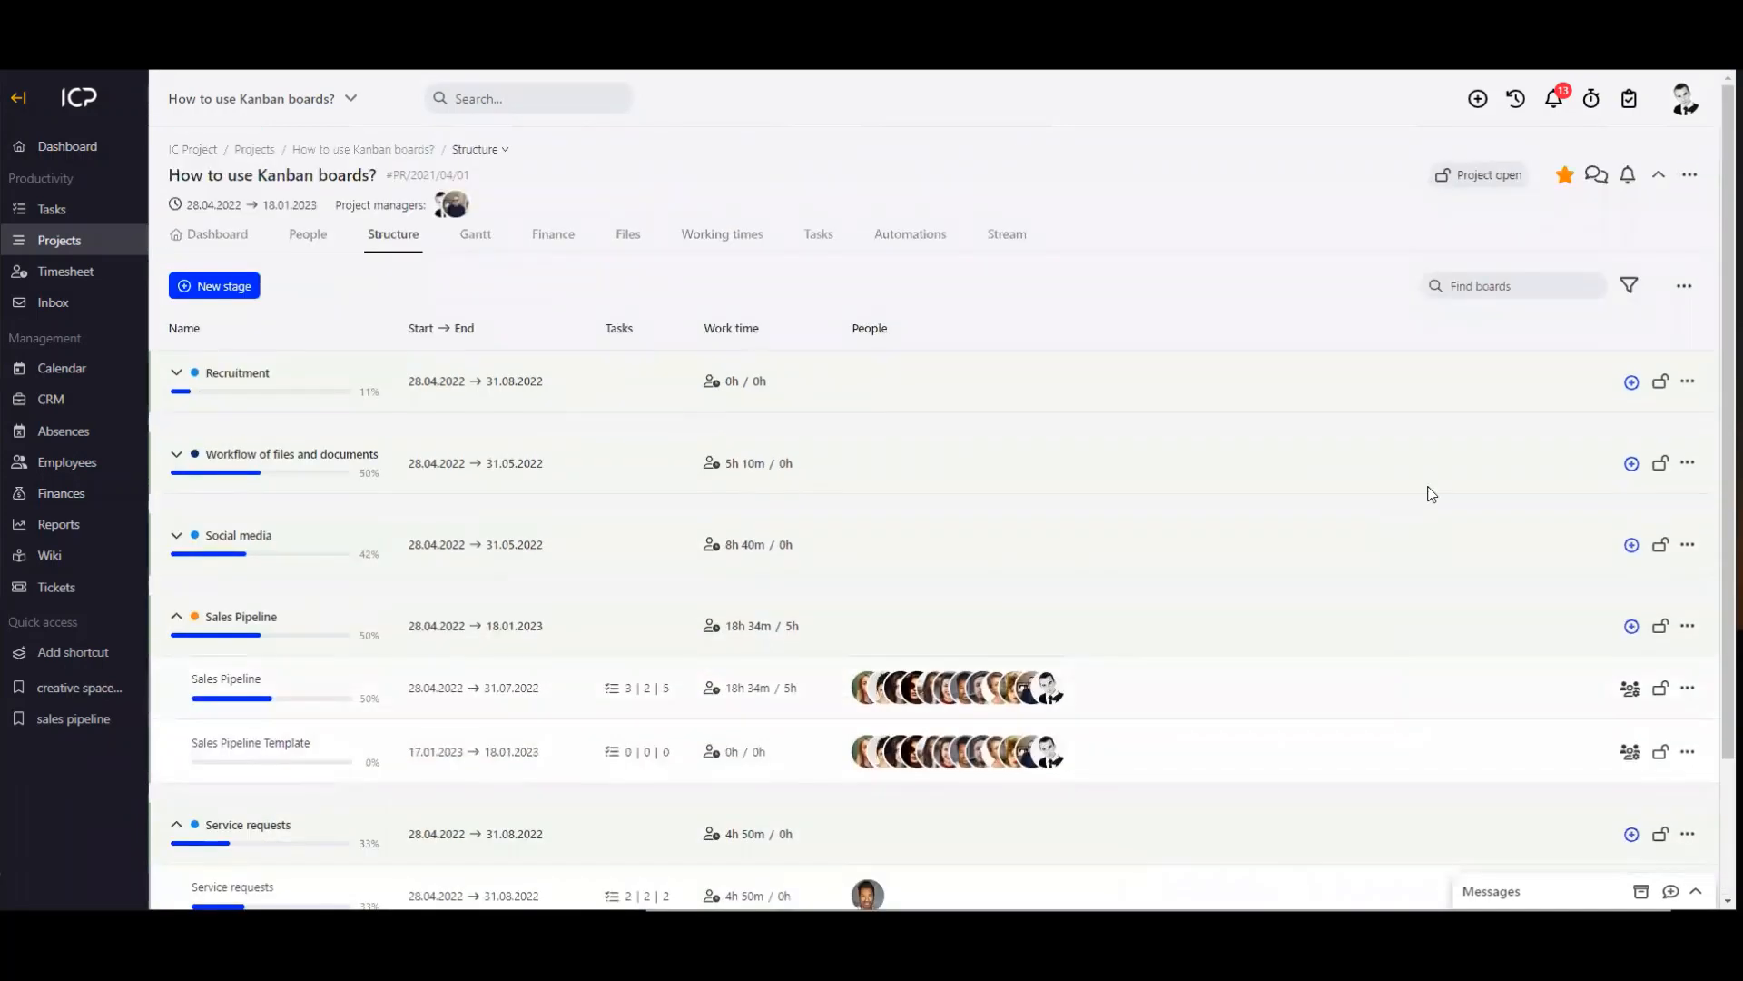
left_click(1689, 175)
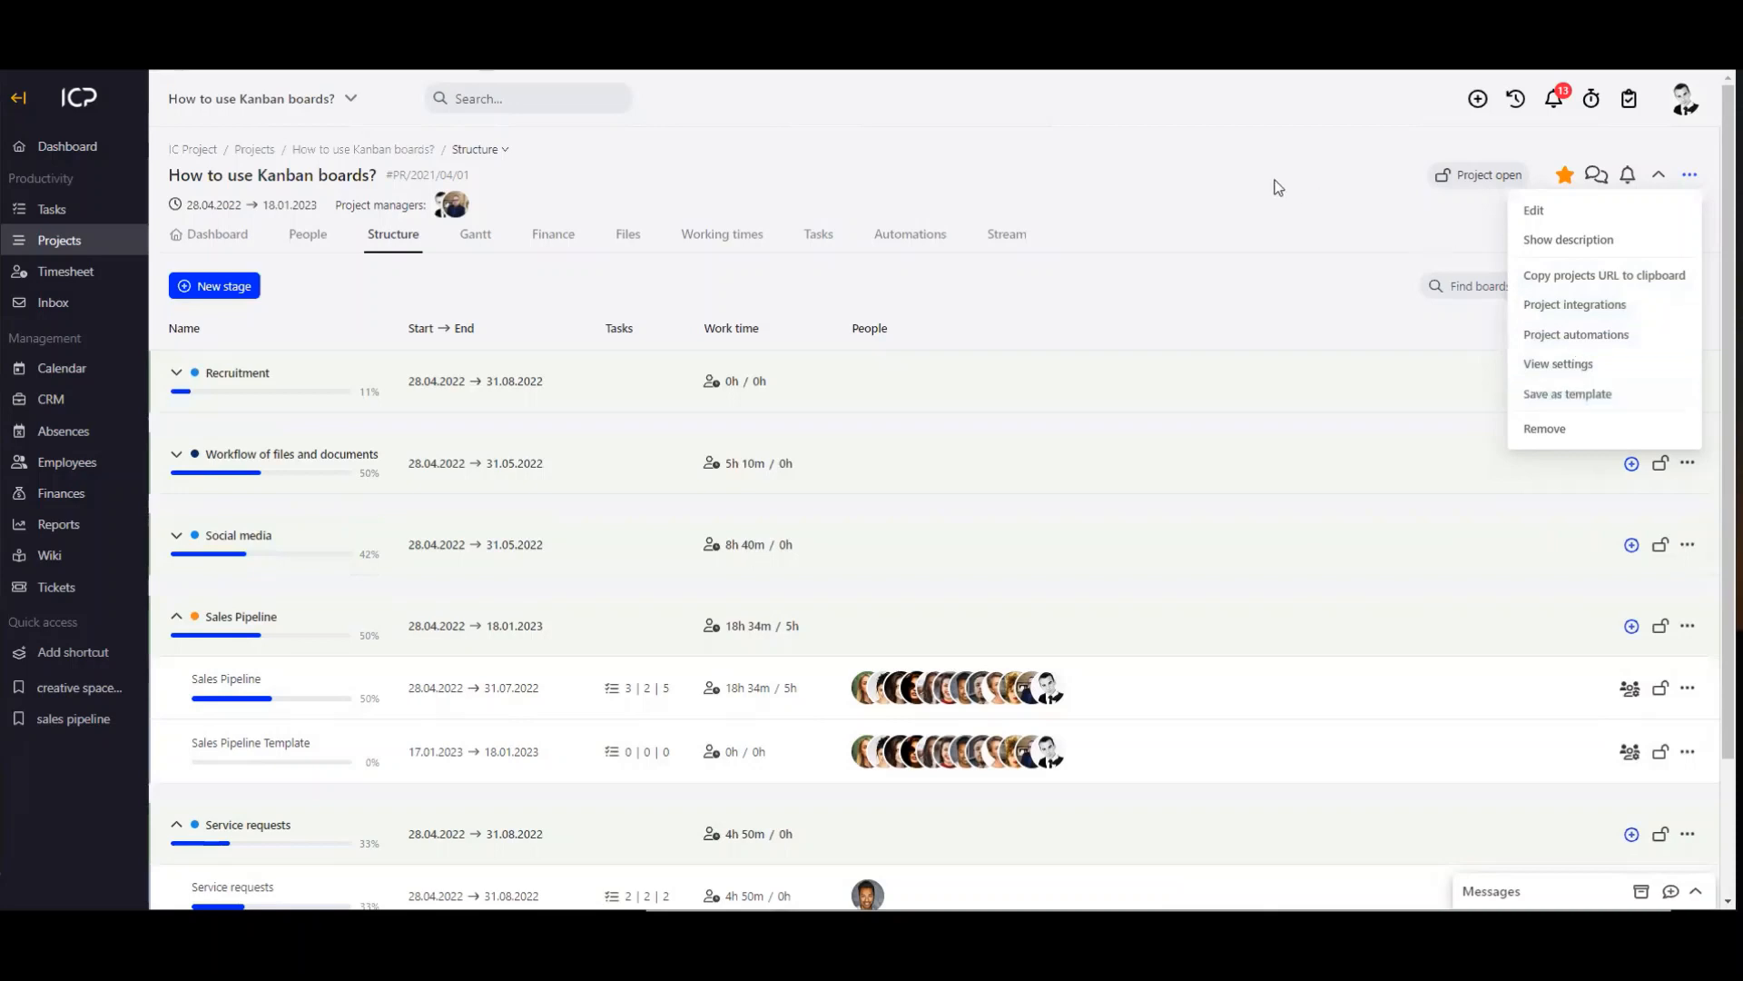
left_click(1598, 176)
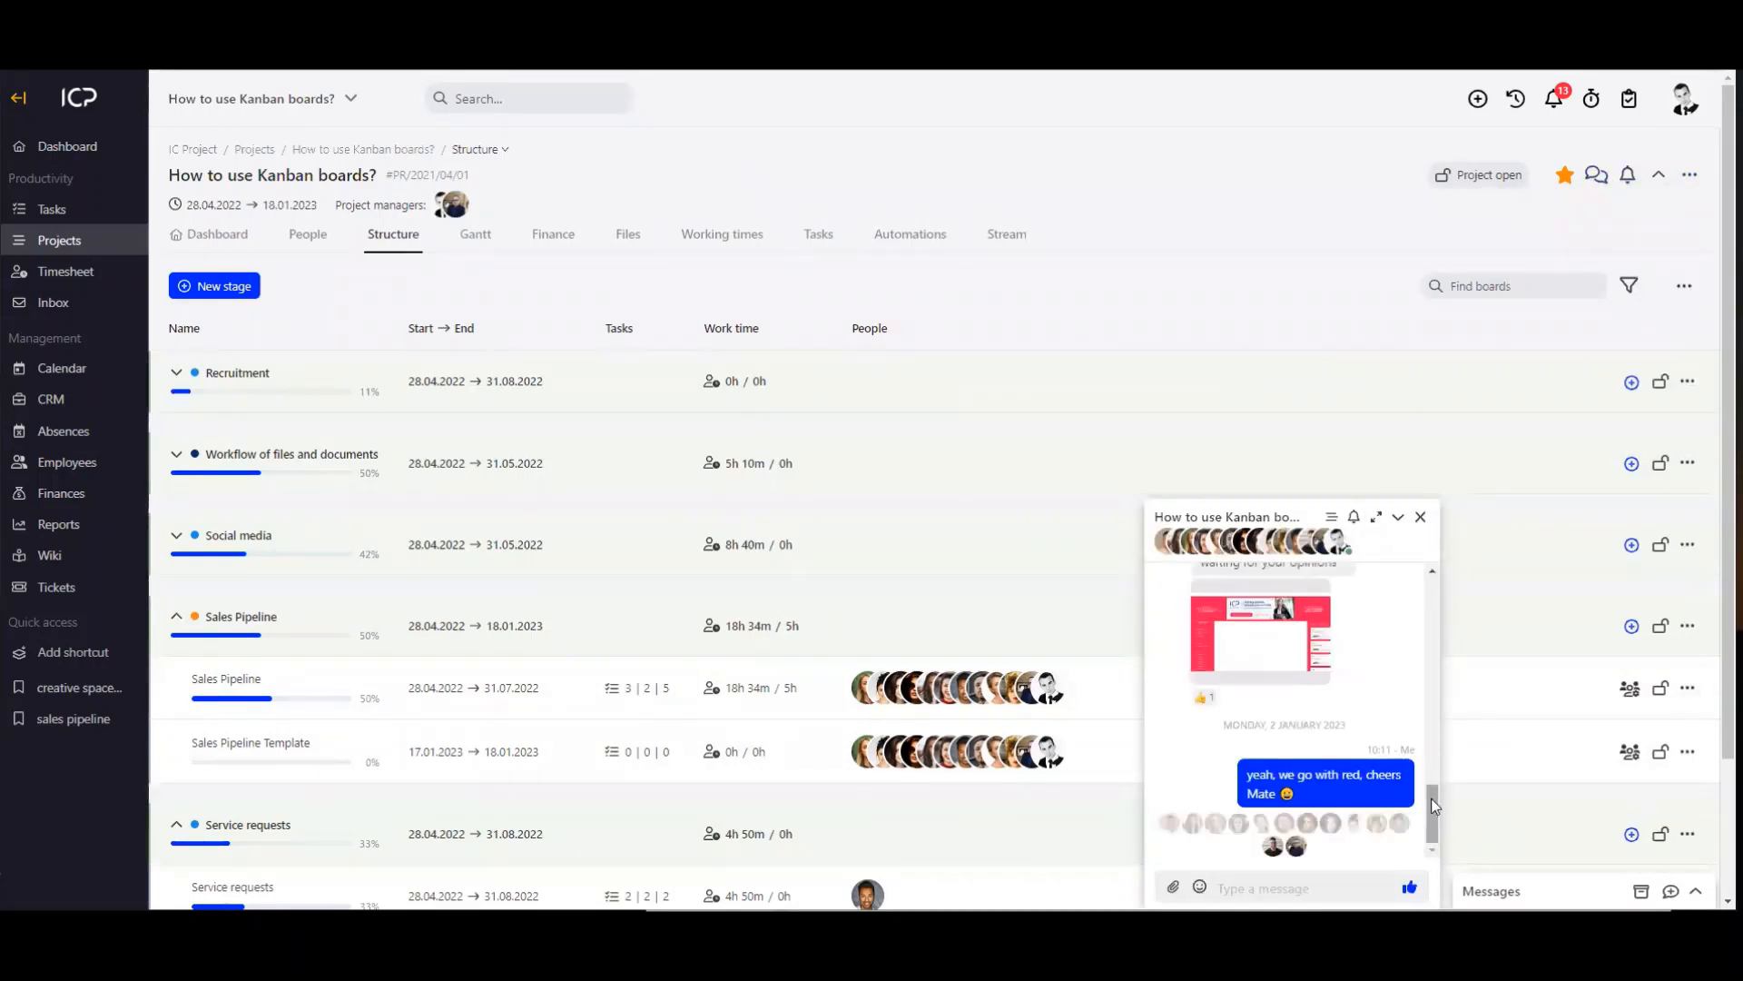
left_click(1421, 517)
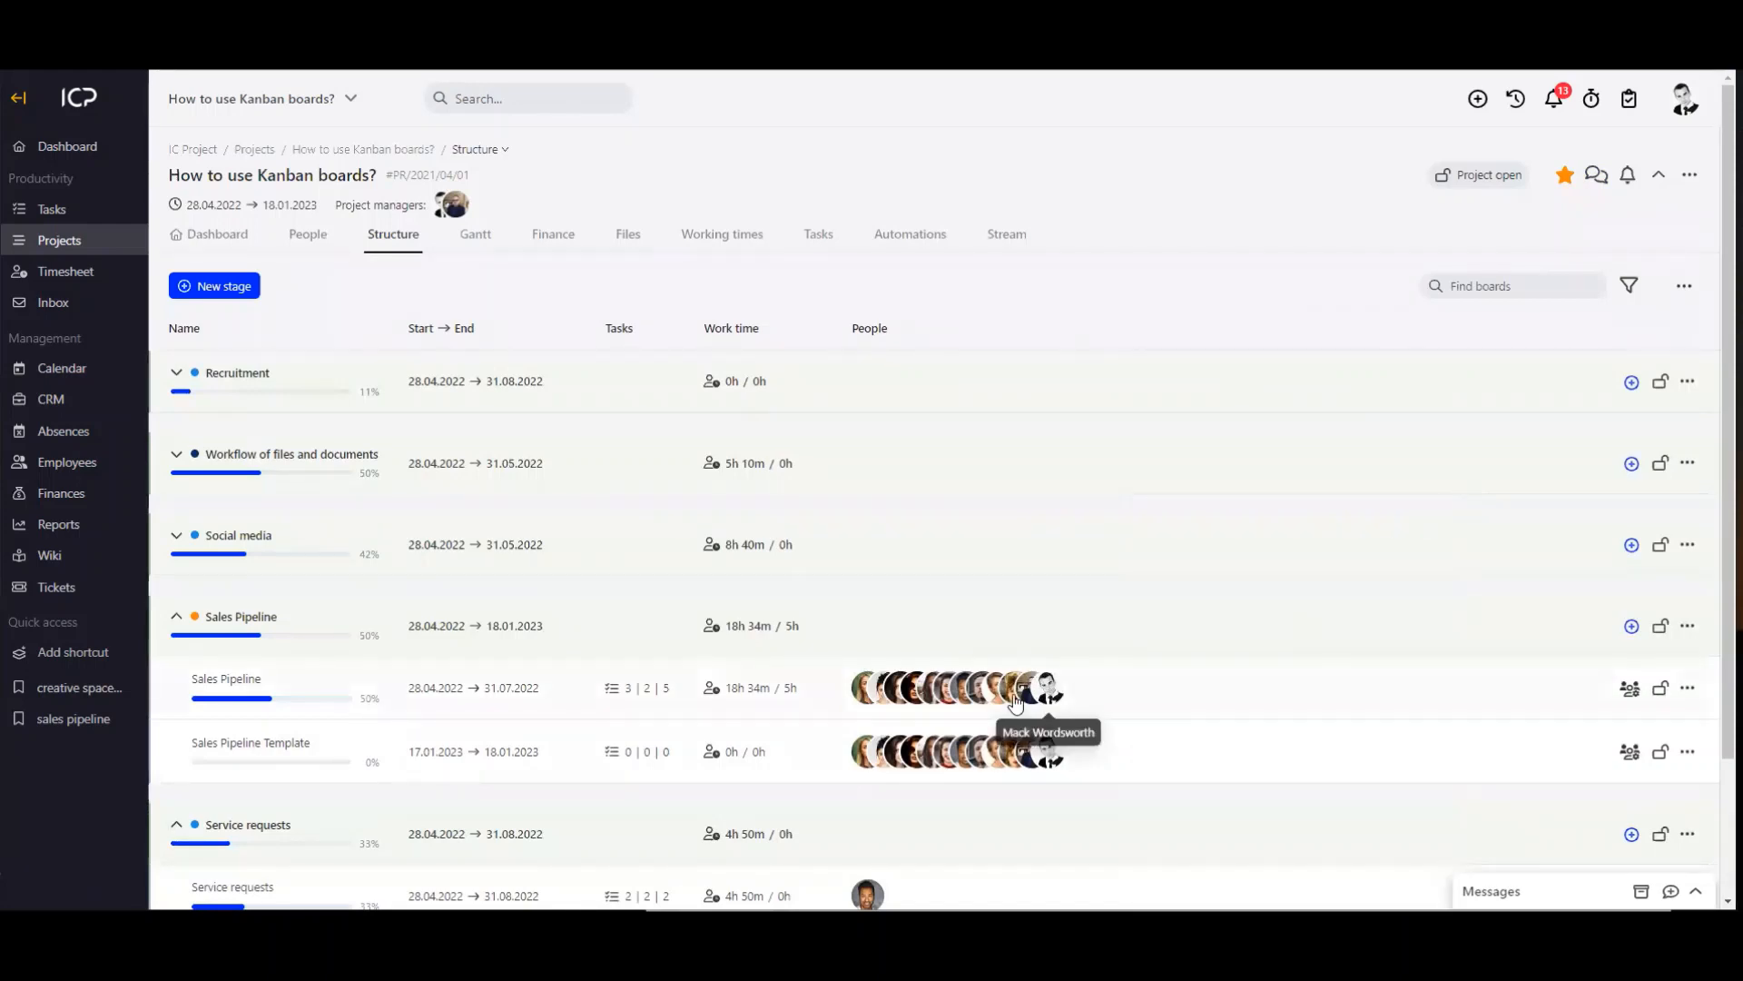
Step: Open a direct message chat with one of the people assigned to the Sales Pipeline board
mouse_move(1016, 718)
scroll(935, 762, "down", 2)
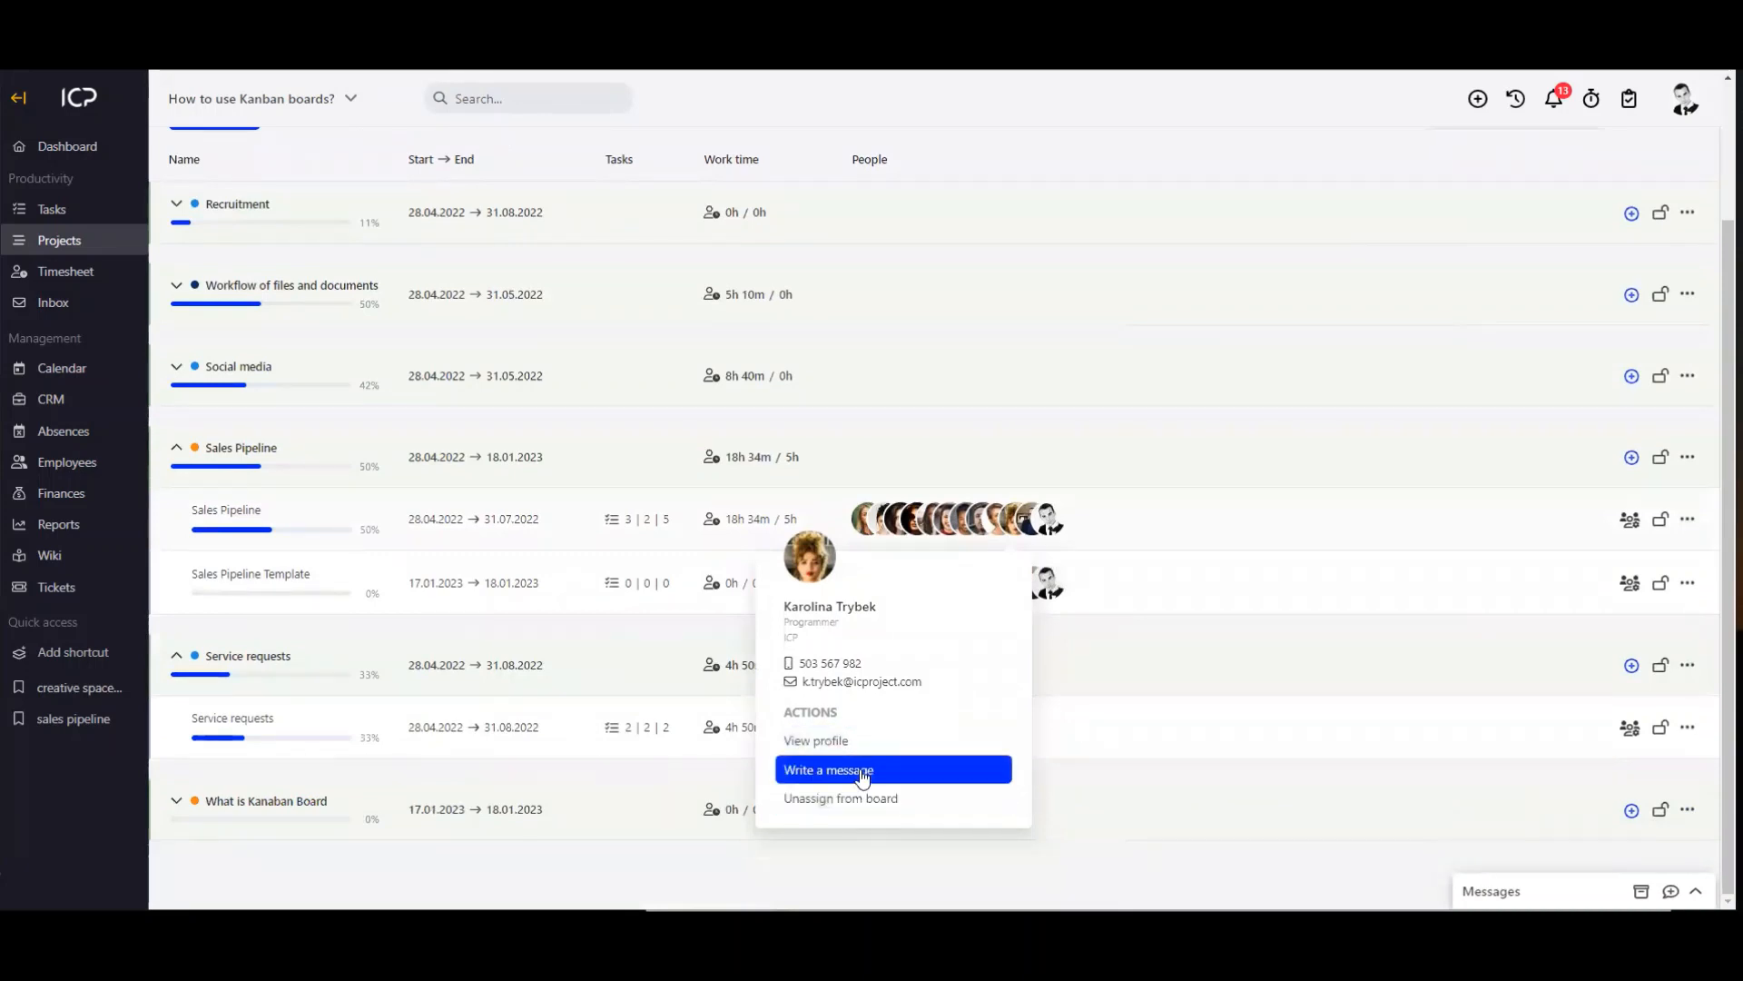
left_click(859, 770)
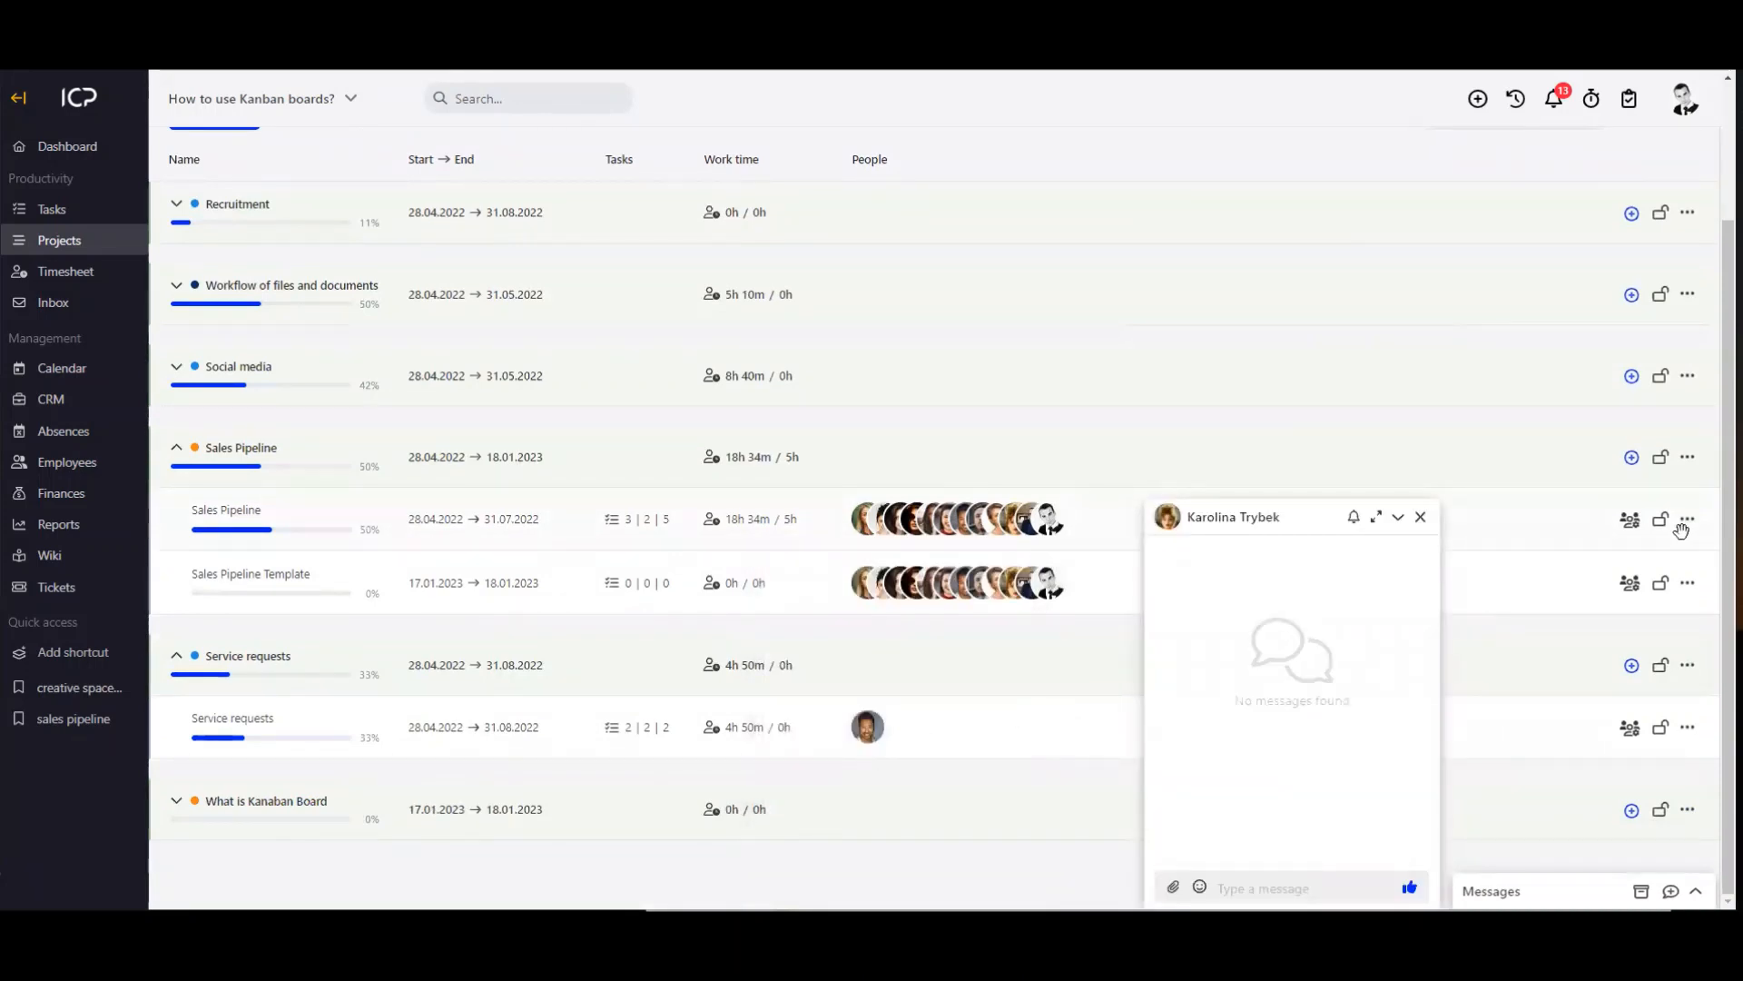
Step: Open the project's group chat and the Sales Pipeline board's chat alongside the direct message chat
scroll(1347, 284, "up", 2)
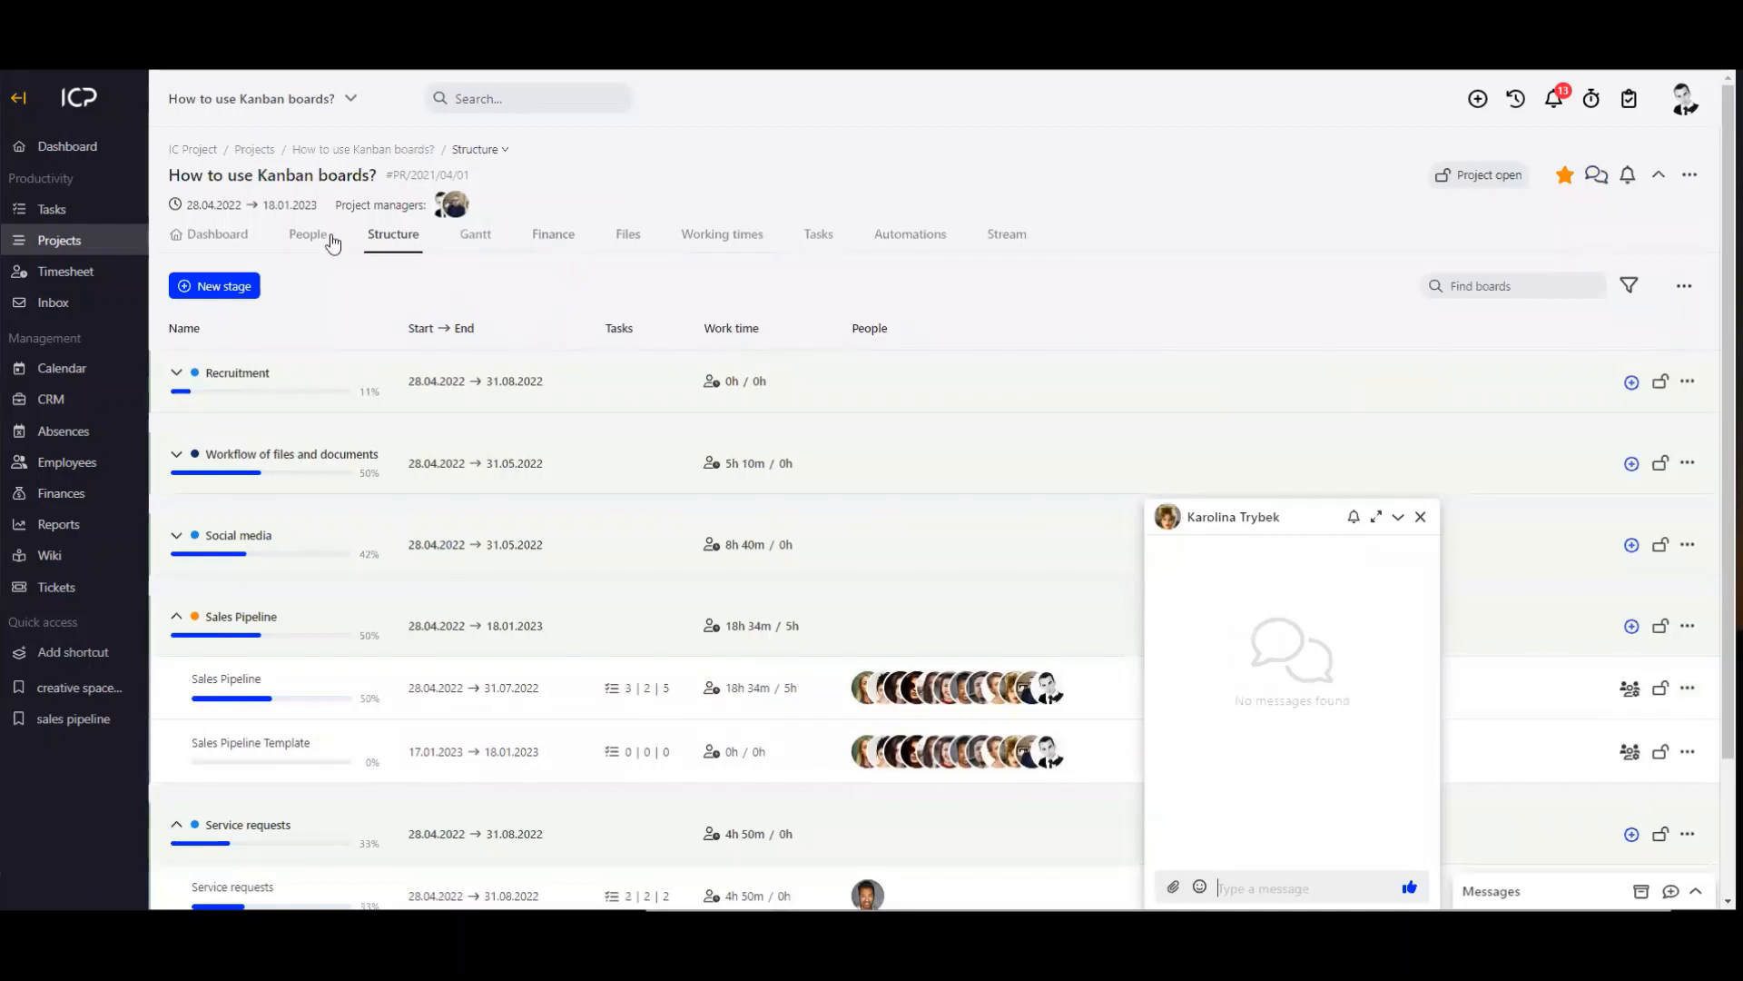
left_click(1596, 174)
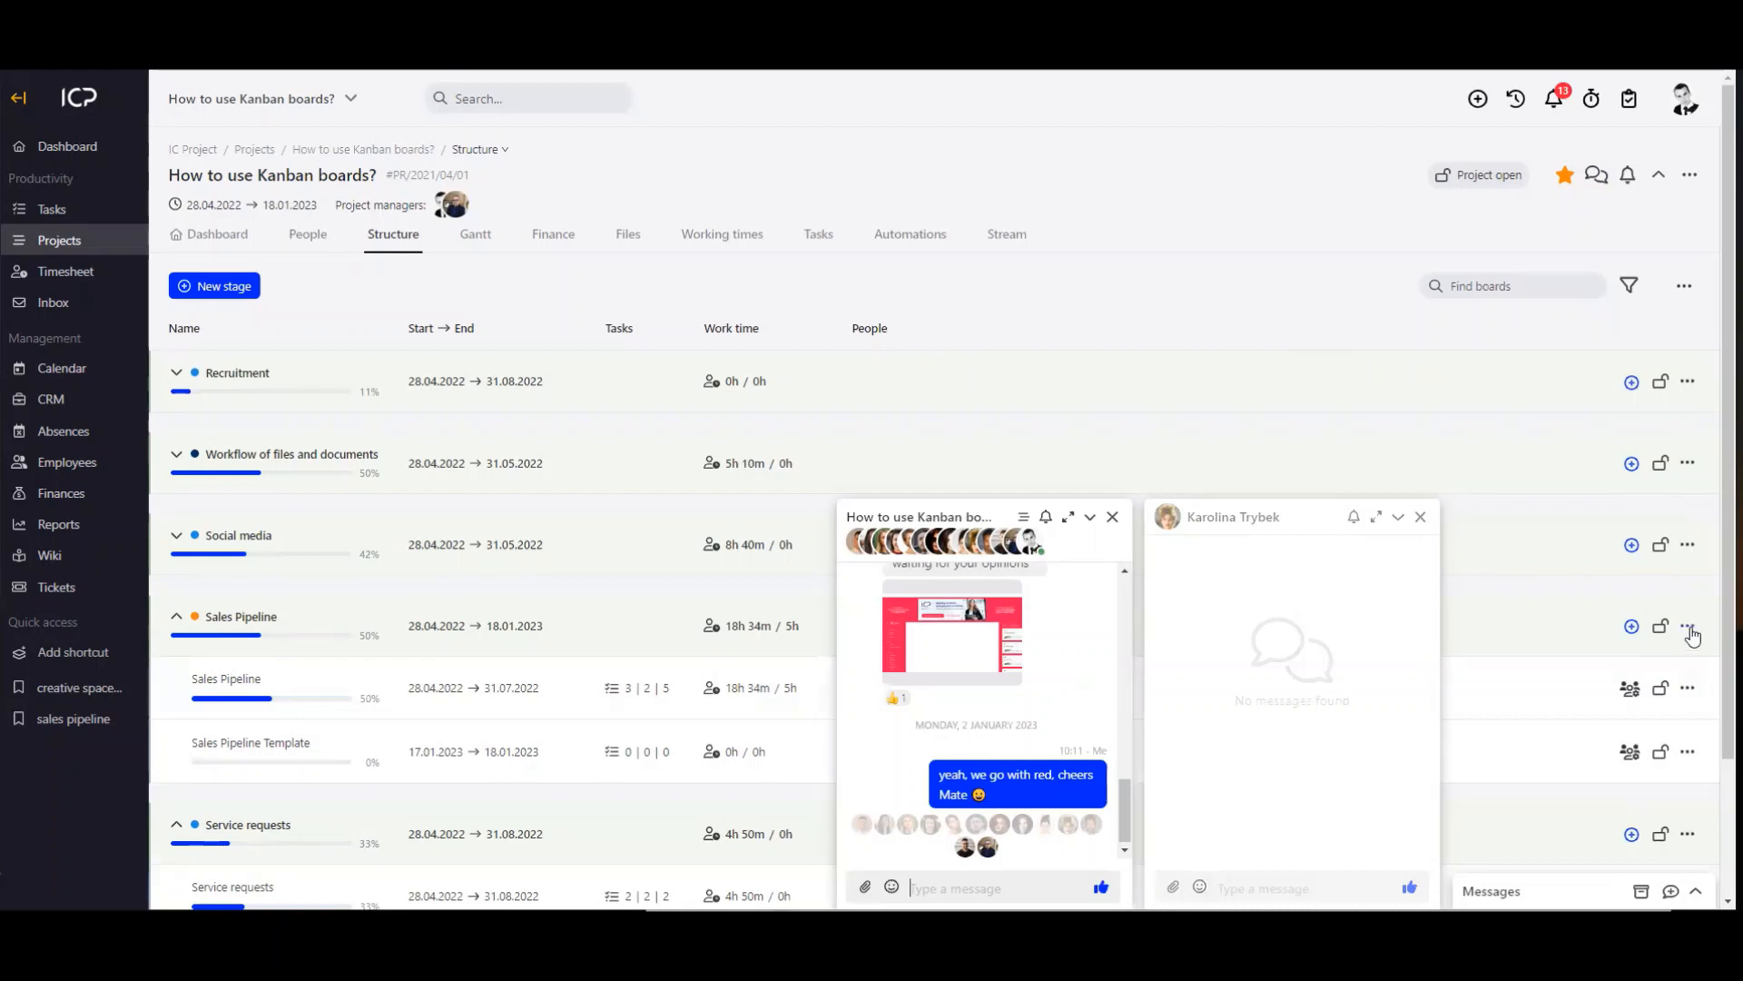
left_click(1689, 690)
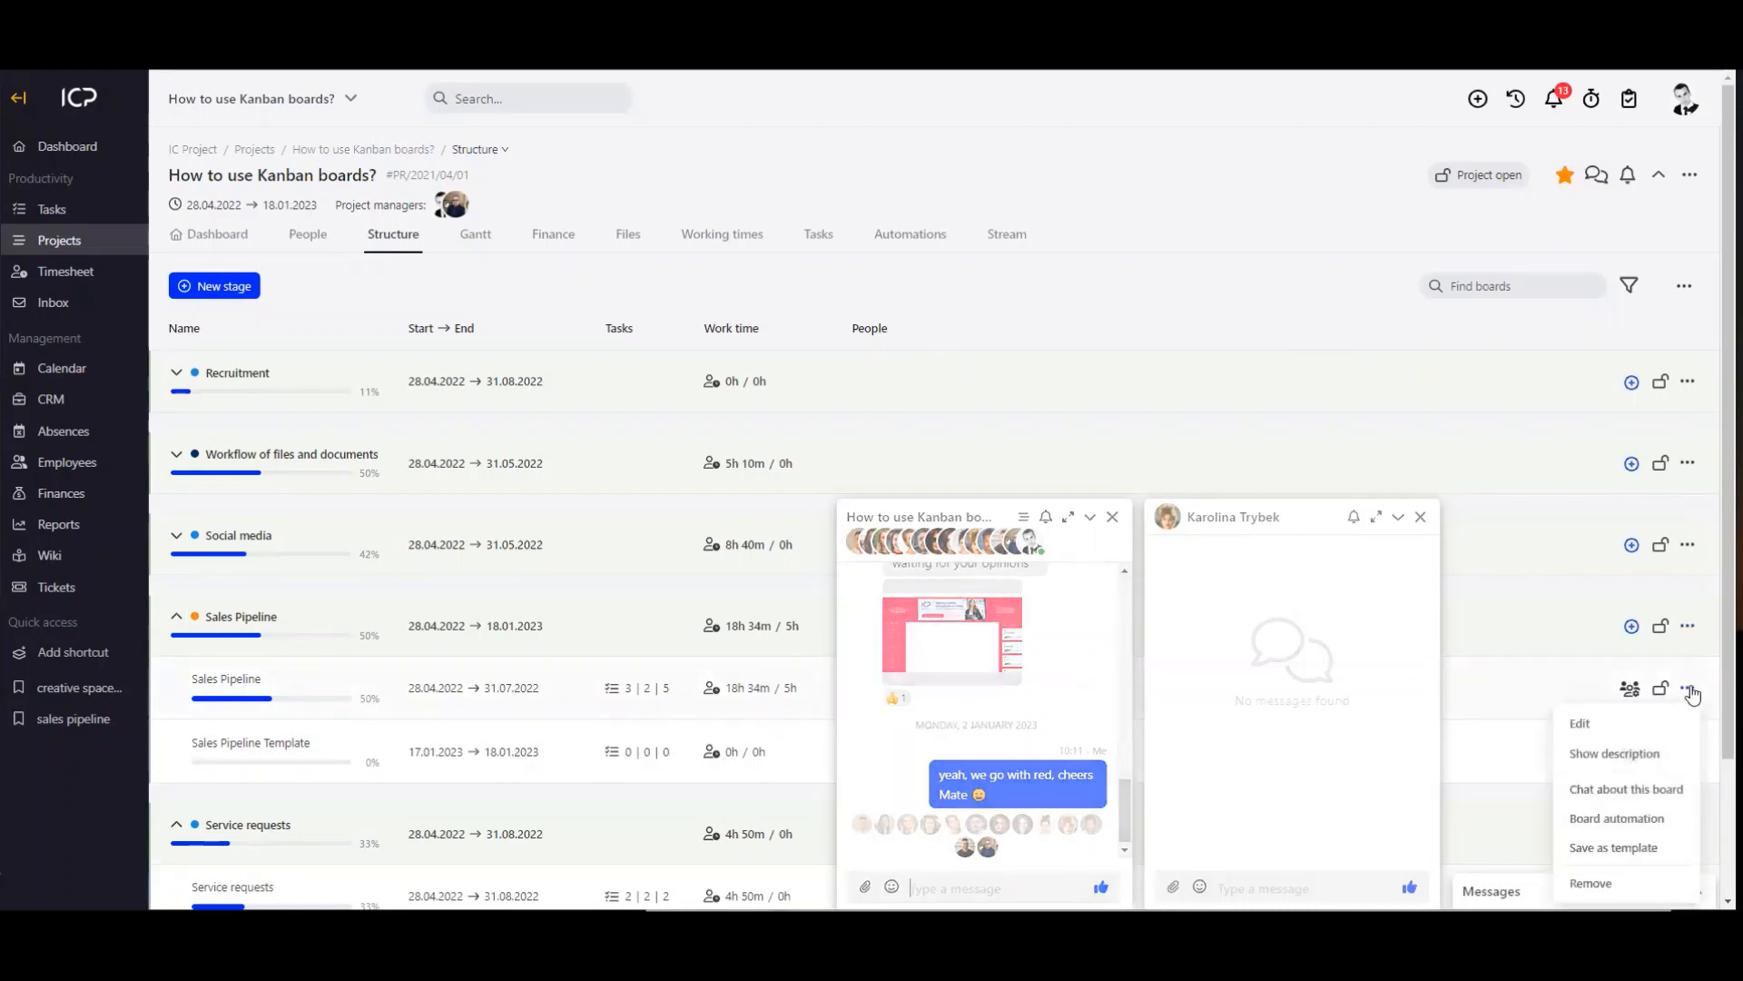
left_click(1658, 796)
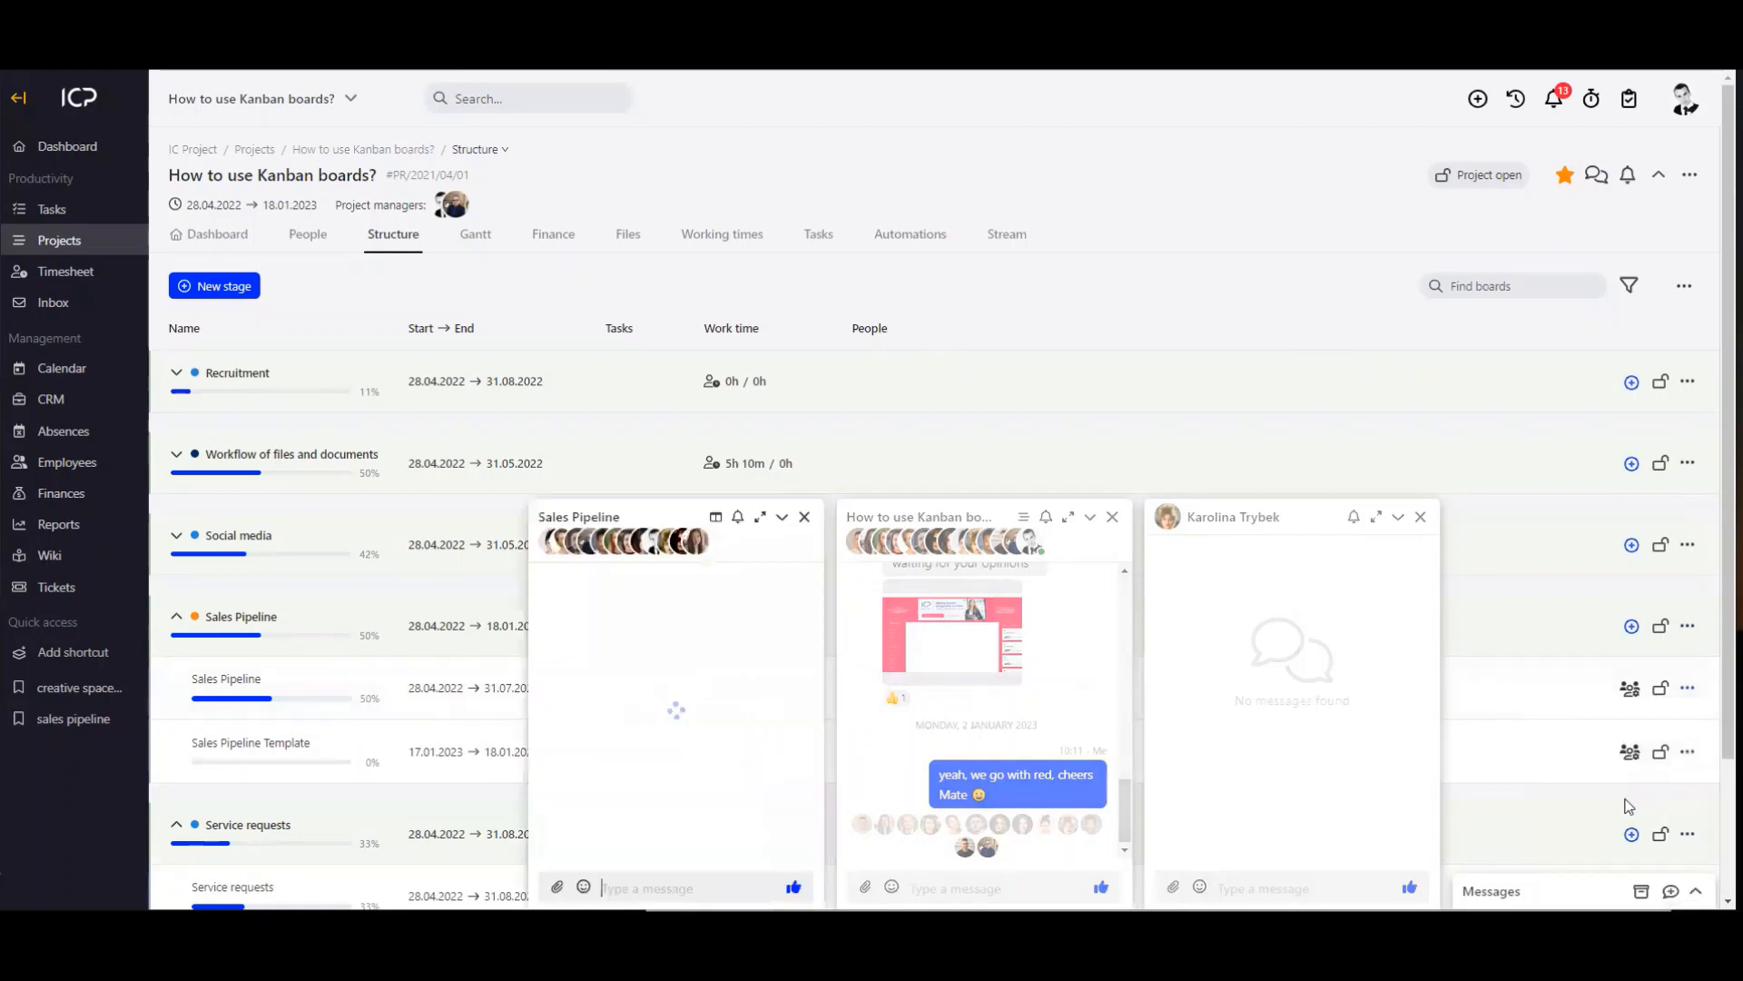